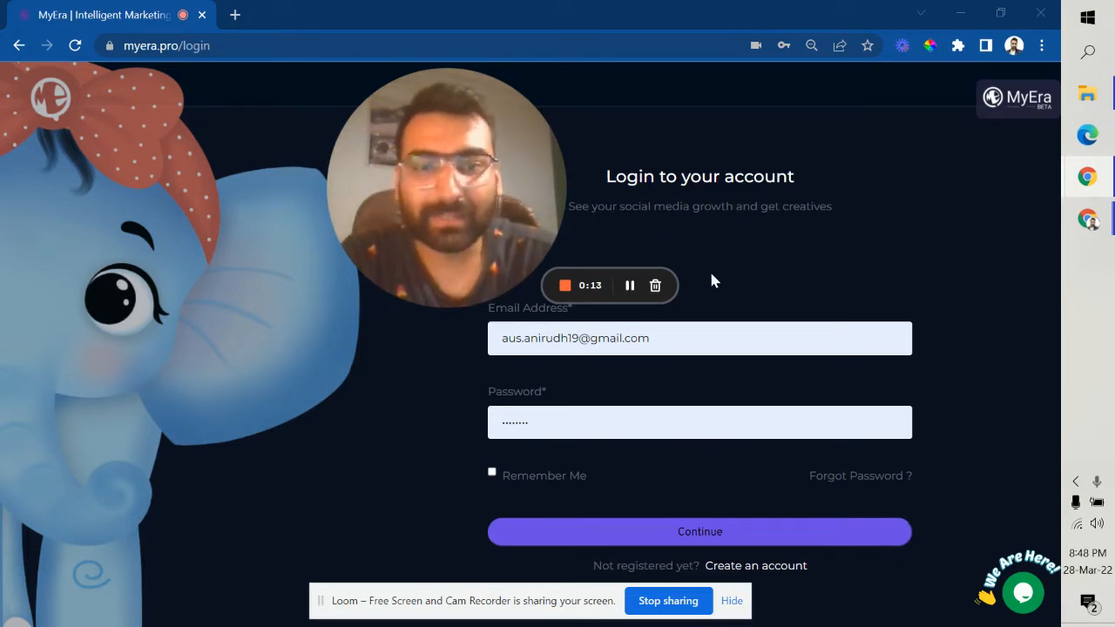
Step: Log in to MyEra with the saved account details
{"action": "mouse_move", "coordinate": [448, 287]}
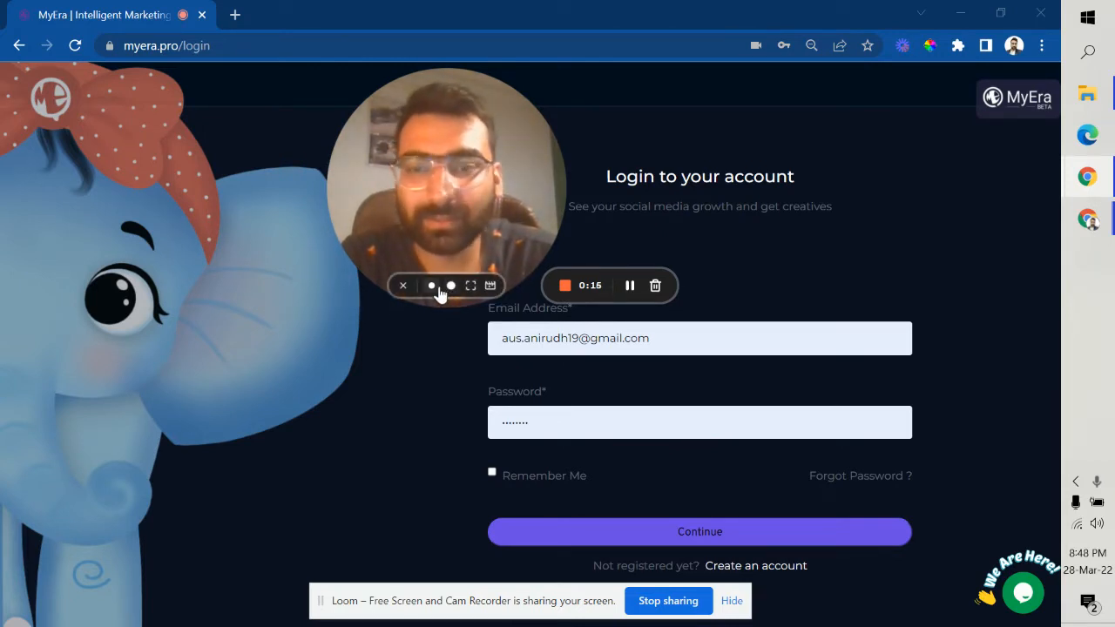
{"action": "left_click", "coordinate": [446, 287]}
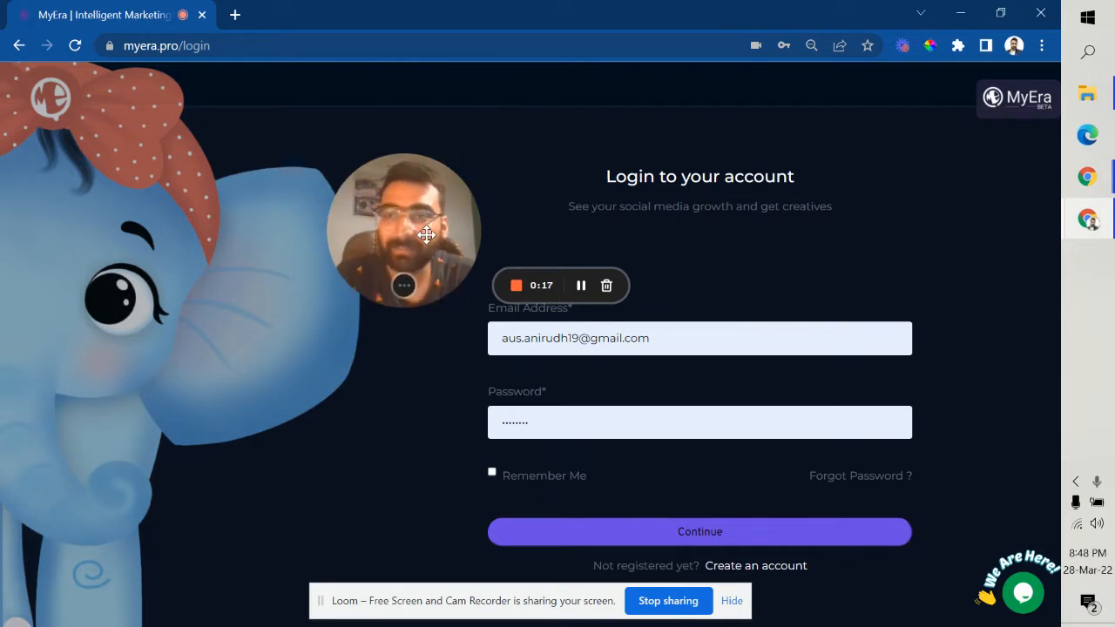
{"action": "left_click_drag", "start_coordinate": [425, 232], "coordinate": [378, 144]}
{"action": "left_click", "coordinate": [694, 339]}
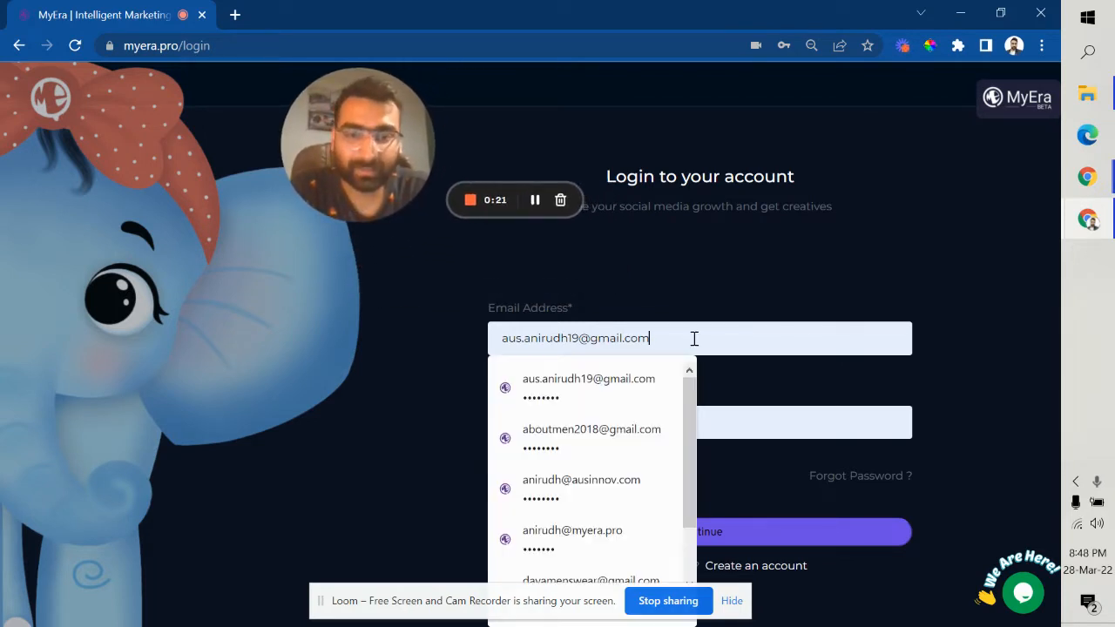
{"action": "left_click", "coordinate": [401, 351]}
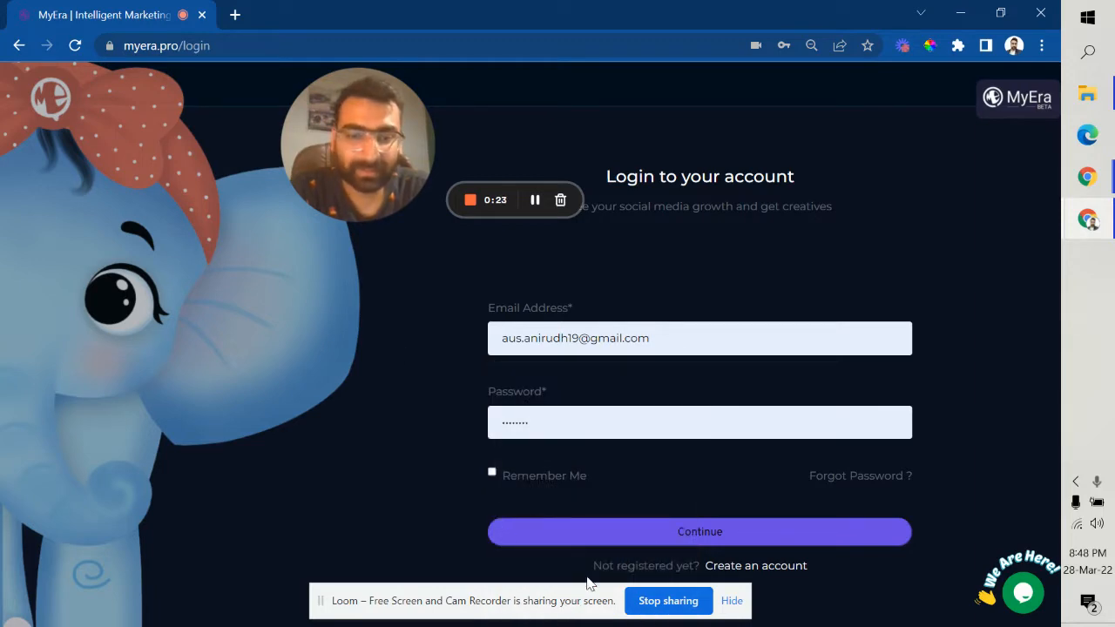
{"action": "left_click", "coordinate": [636, 536]}
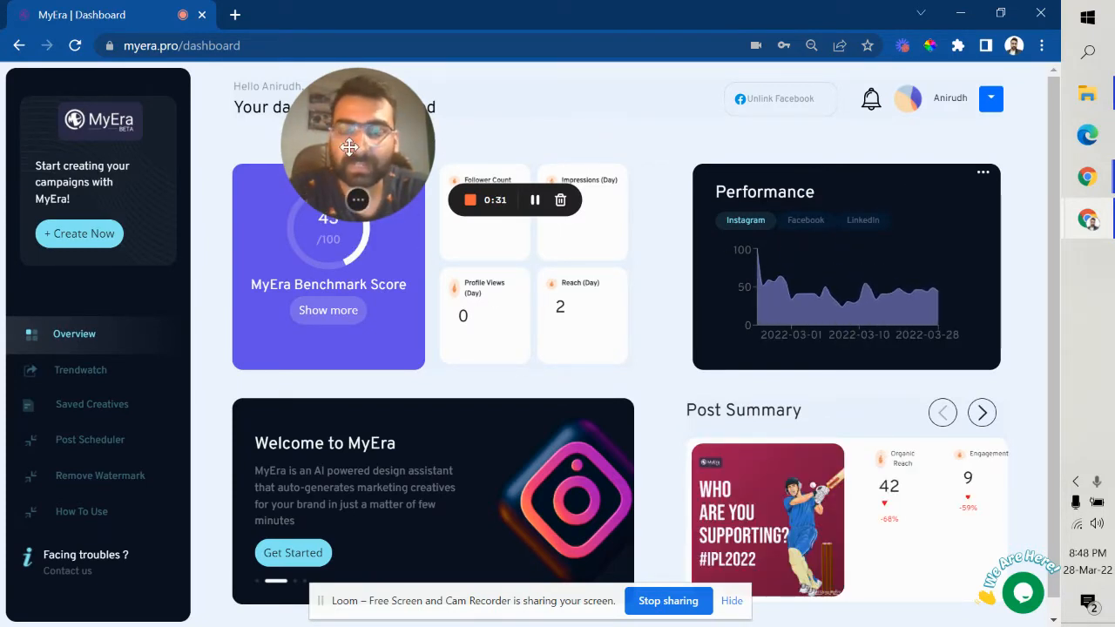
Step: Review the dashboard's Follower Count, Impressions and Post Summary figures
{"action": "left_click_drag", "start_coordinate": [431, 135], "coordinate": [969, 203]}
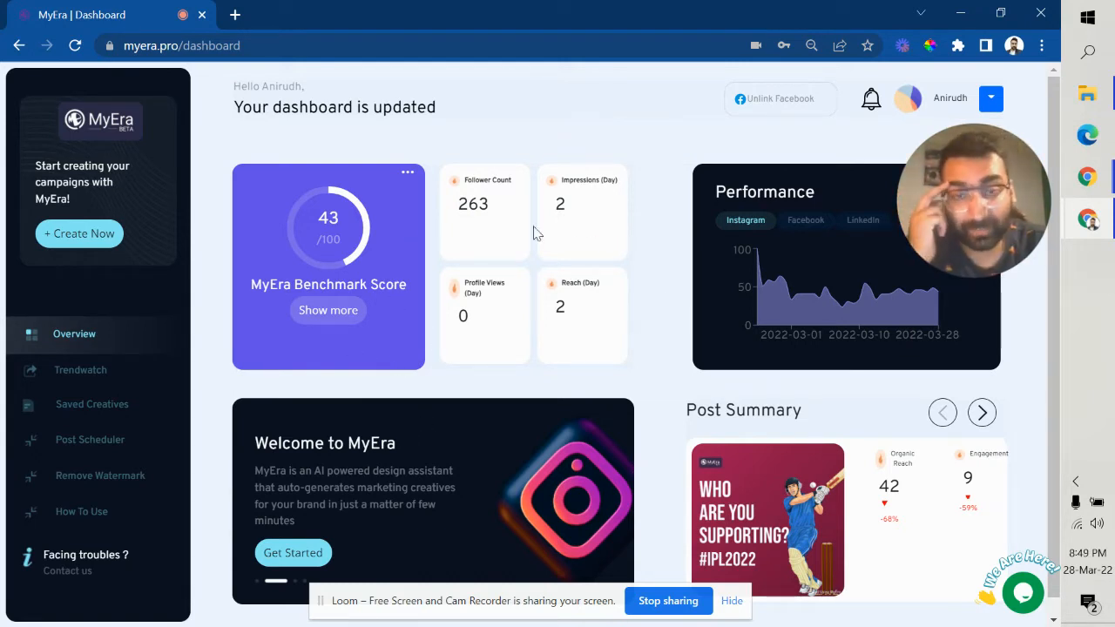
{"action": "left_click_drag", "start_coordinate": [457, 206], "coordinate": [510, 207]}
{"action": "double_click", "coordinate": [558, 206]}
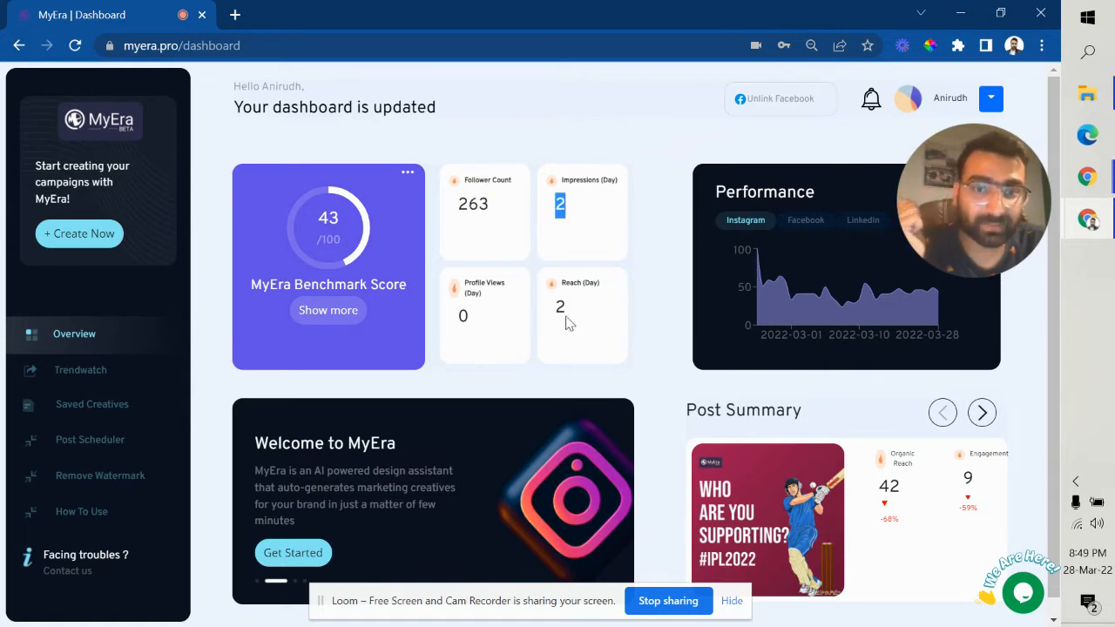
{"action": "left_click", "coordinate": [561, 314]}
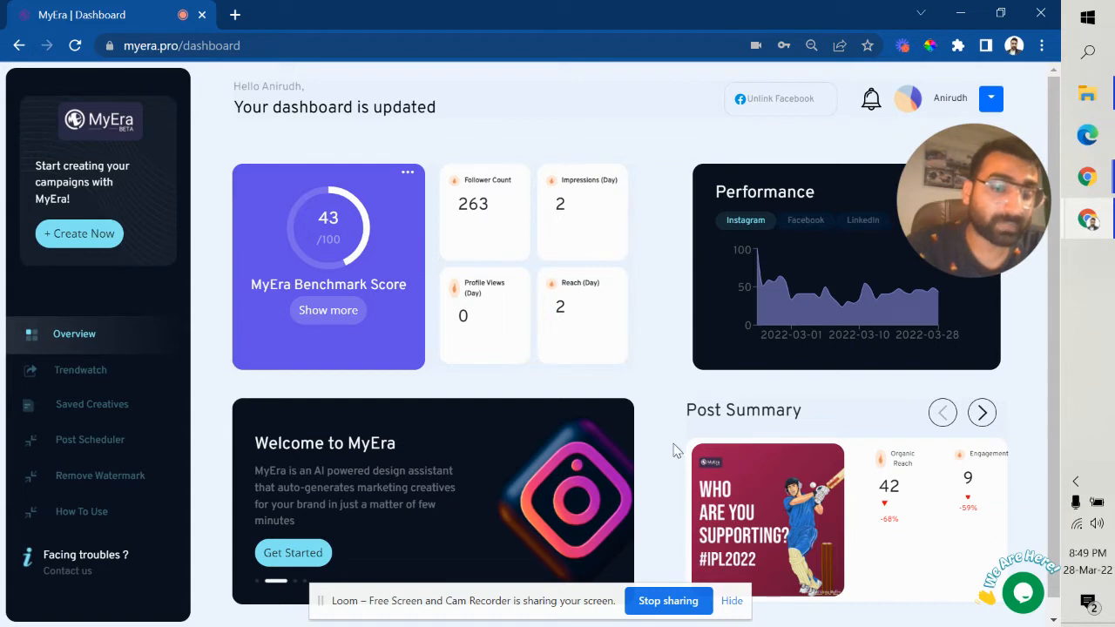
{"action": "left_click_drag", "start_coordinate": [687, 411], "coordinate": [896, 423]}
{"action": "left_click", "coordinate": [894, 426]}
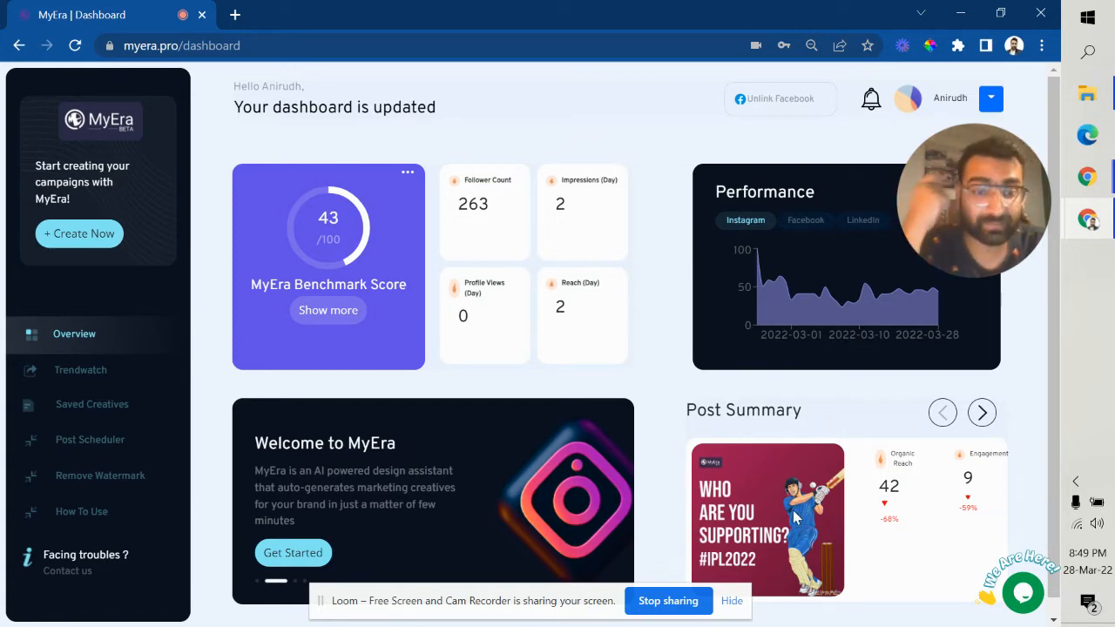
Step: Page Post Summary forward two posts to the Feature Alert upload-creative post, then go to Trendwatch
{"action": "left_click", "coordinate": [981, 412]}
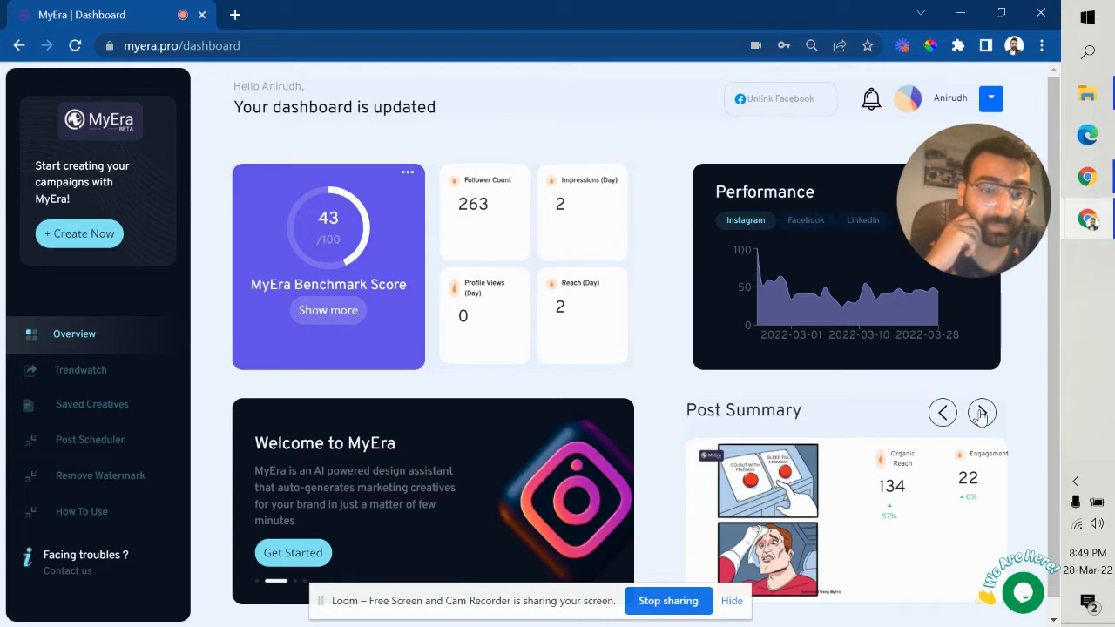
{"action": "left_click", "coordinate": [981, 412]}
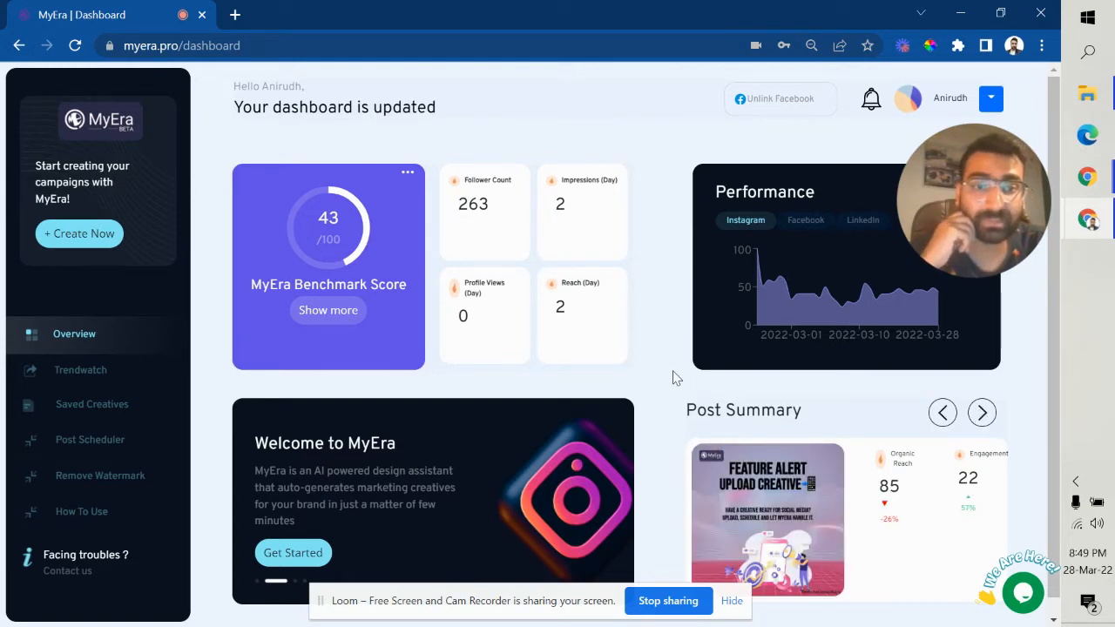
{"action": "mouse_move", "coordinate": [897, 308]}
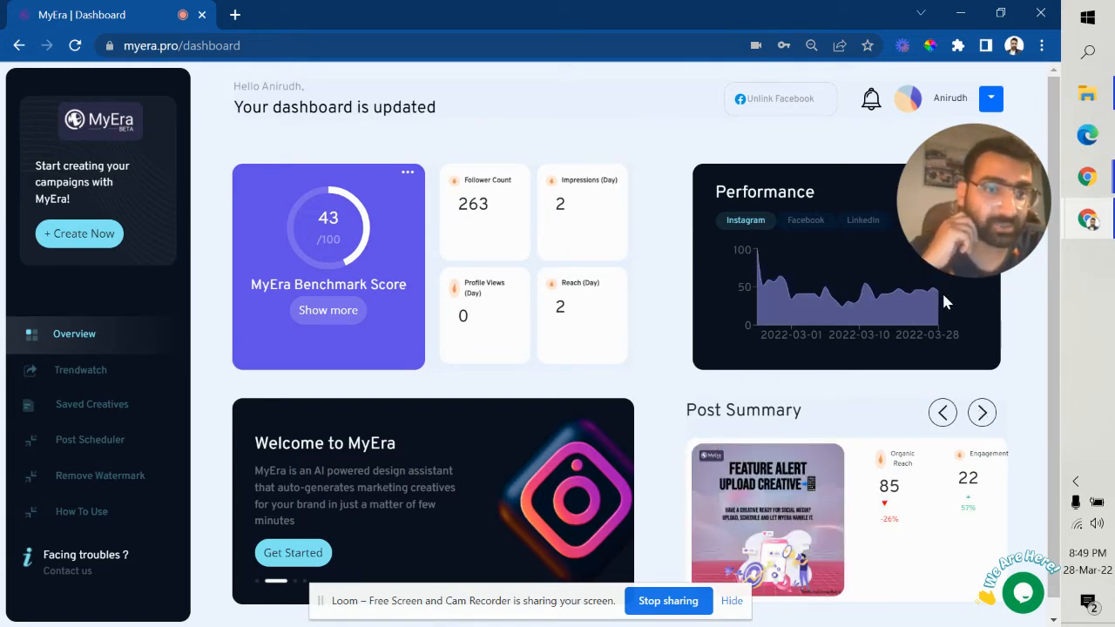
{"action": "mouse_move", "coordinate": [798, 326]}
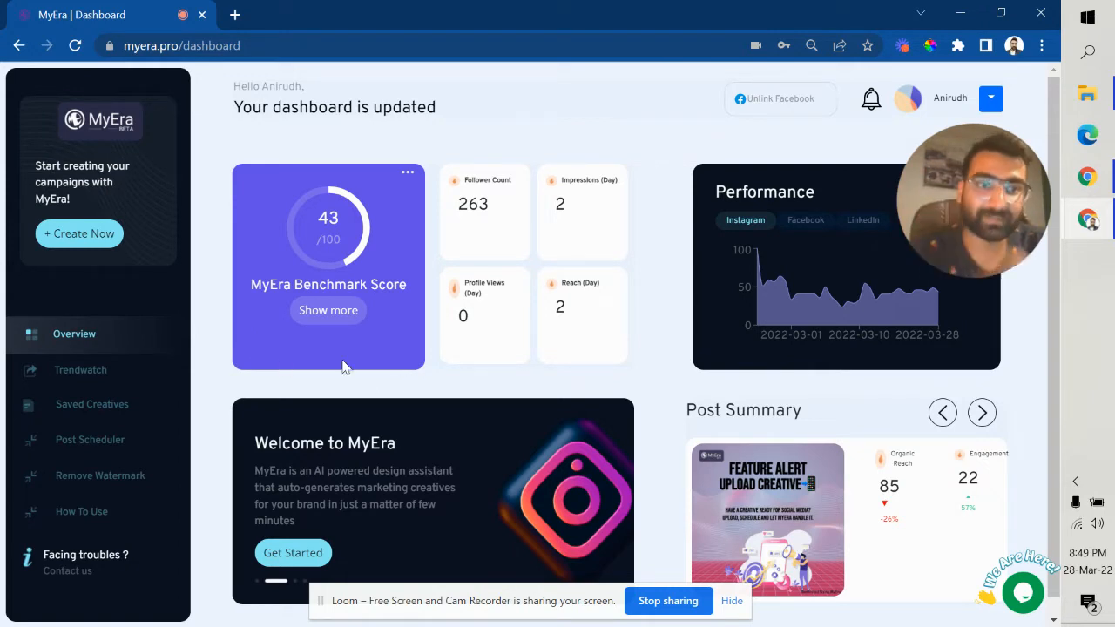
{"action": "left_click", "coordinate": [110, 381]}
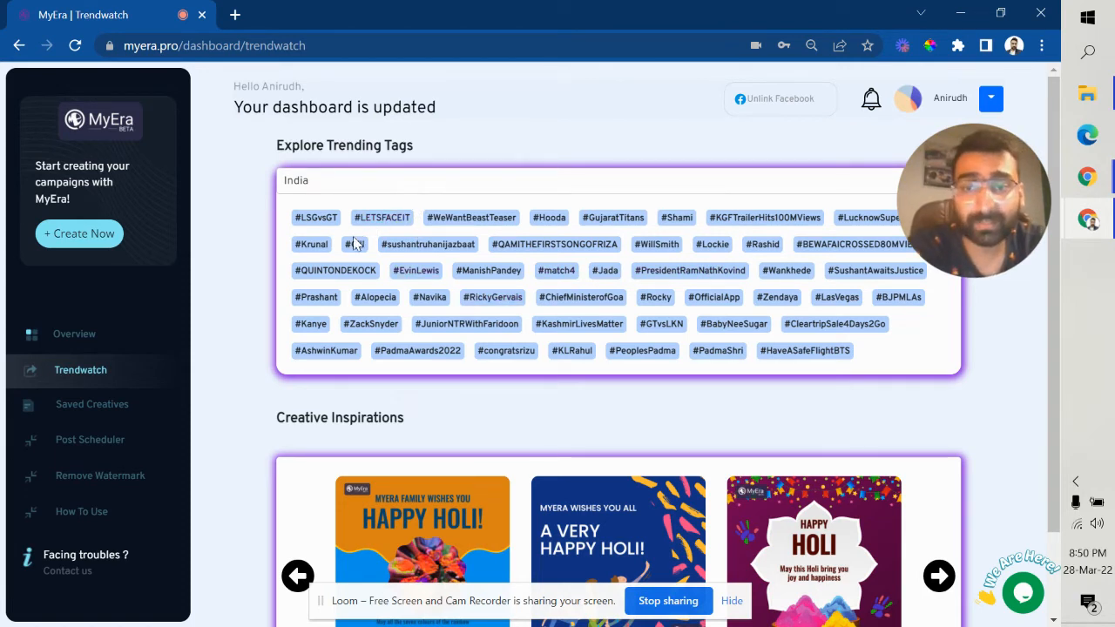
Step: Change the trending tags location from India to Delhi and copy the #WillSmith tag
{"action": "left_click", "coordinate": [362, 182]}
{"action": "type", "text": "delhi"}
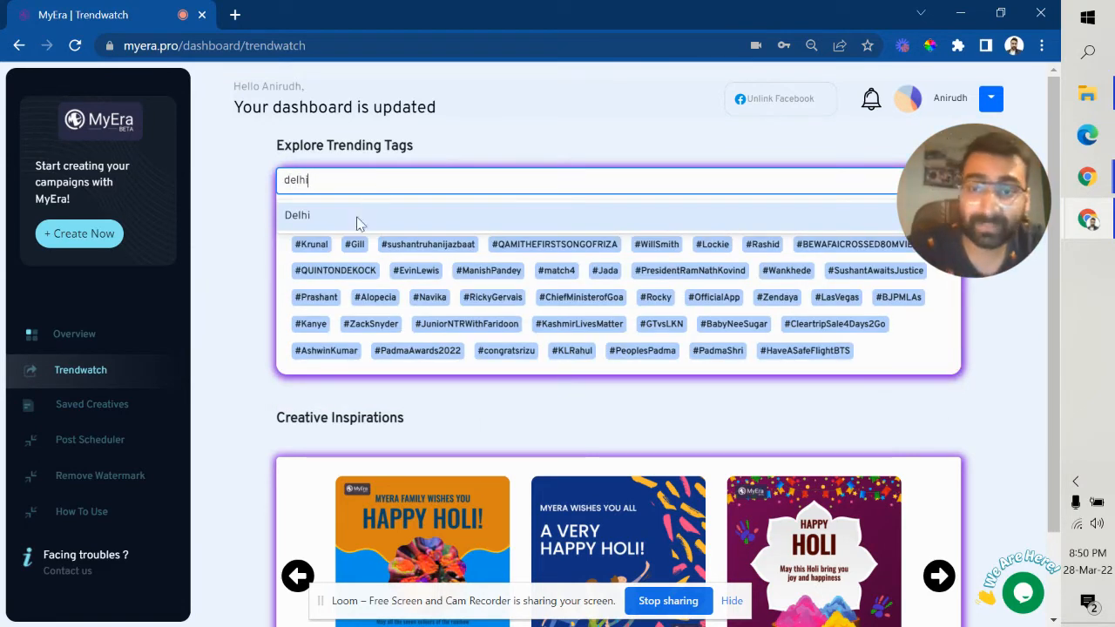
{"action": "left_click", "coordinate": [358, 219]}
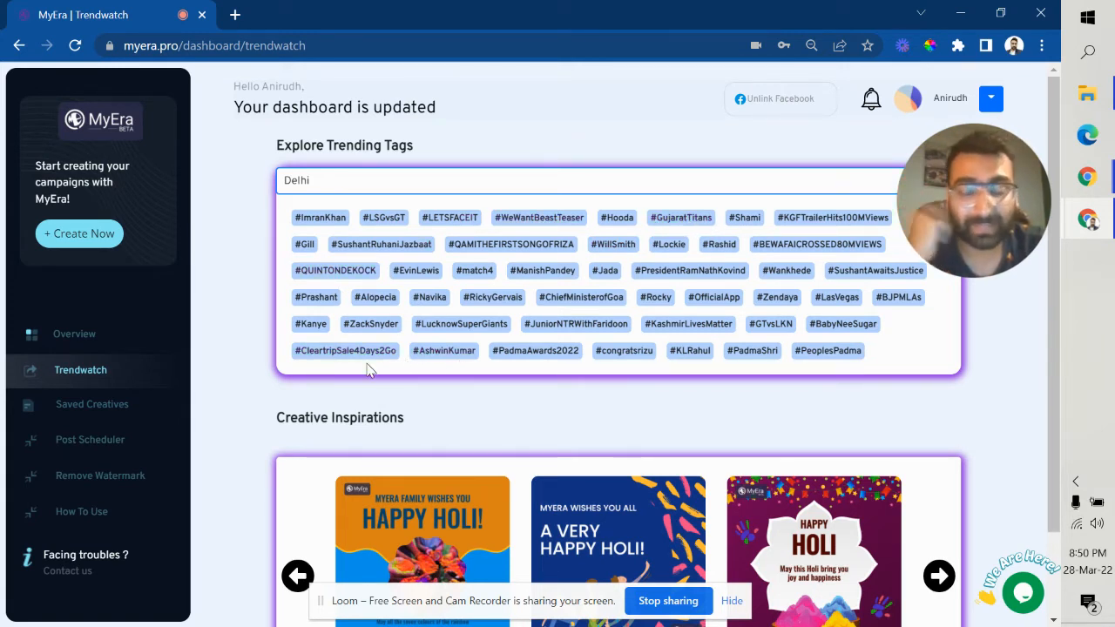
{"action": "left_click", "coordinate": [610, 248]}
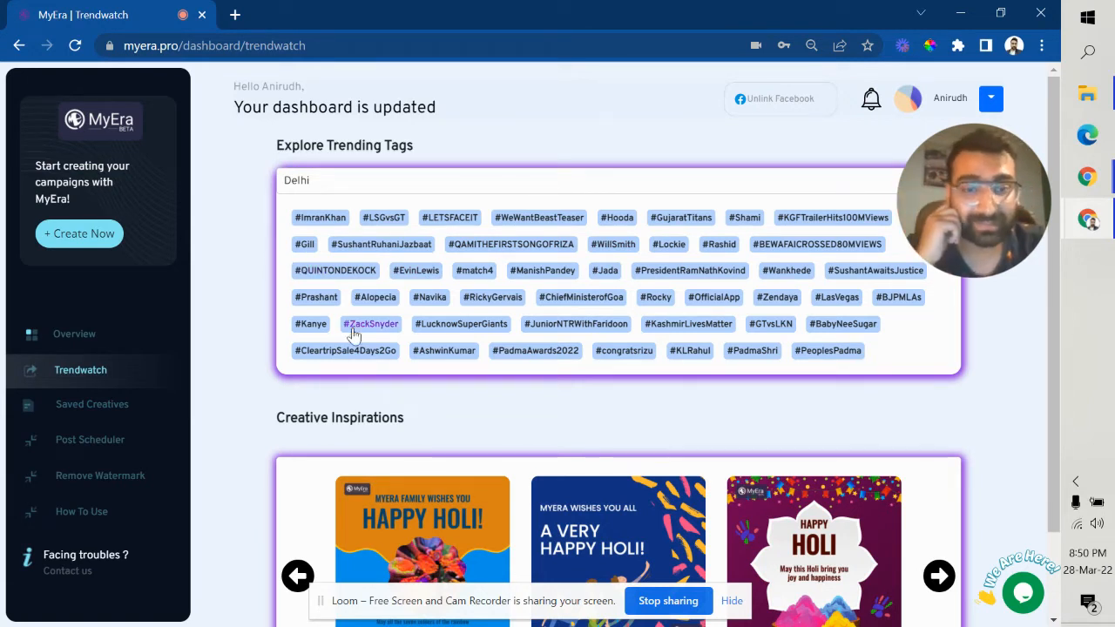
Step: Advance the Creative Inspirations carousel to the next set of holi-captioned Holi greeting creatives
{"action": "scroll", "coordinate": [444, 305], "scroll_direction": "down", "scroll_amount": 1}
{"action": "scroll", "coordinate": [444, 305], "scroll_direction": "down", "scroll_amount": 1}
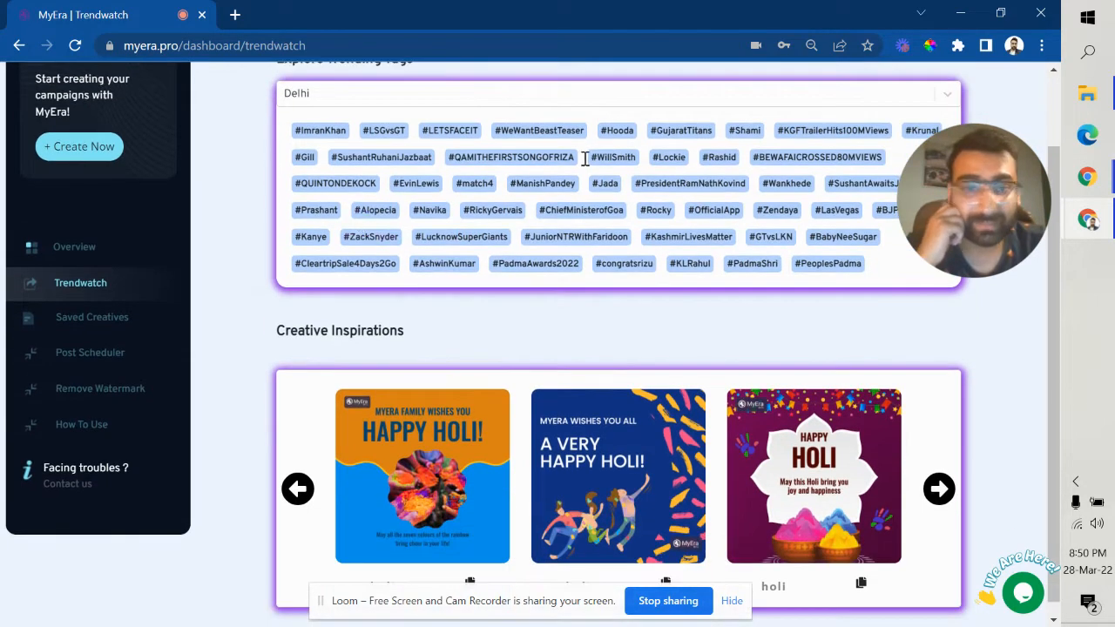
{"action": "scroll", "coordinate": [651, 258], "scroll_direction": "up", "scroll_amount": 1}
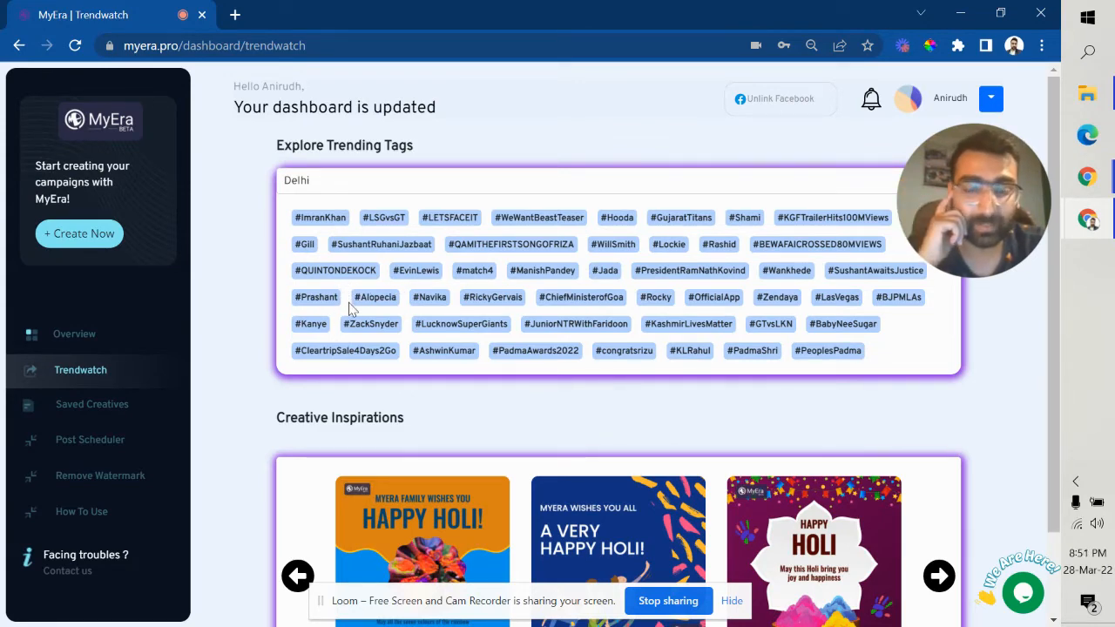
{"action": "scroll", "coordinate": [348, 306], "scroll_direction": "down", "scroll_amount": 2}
{"action": "left_click", "coordinate": [730, 601]}
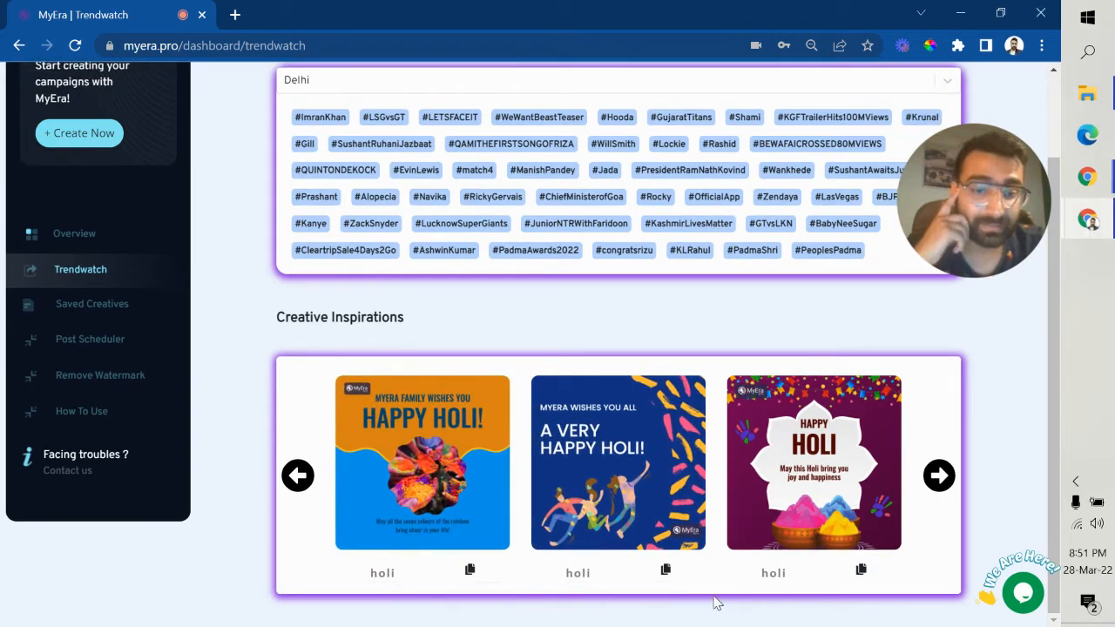
{"action": "left_click", "coordinate": [939, 475]}
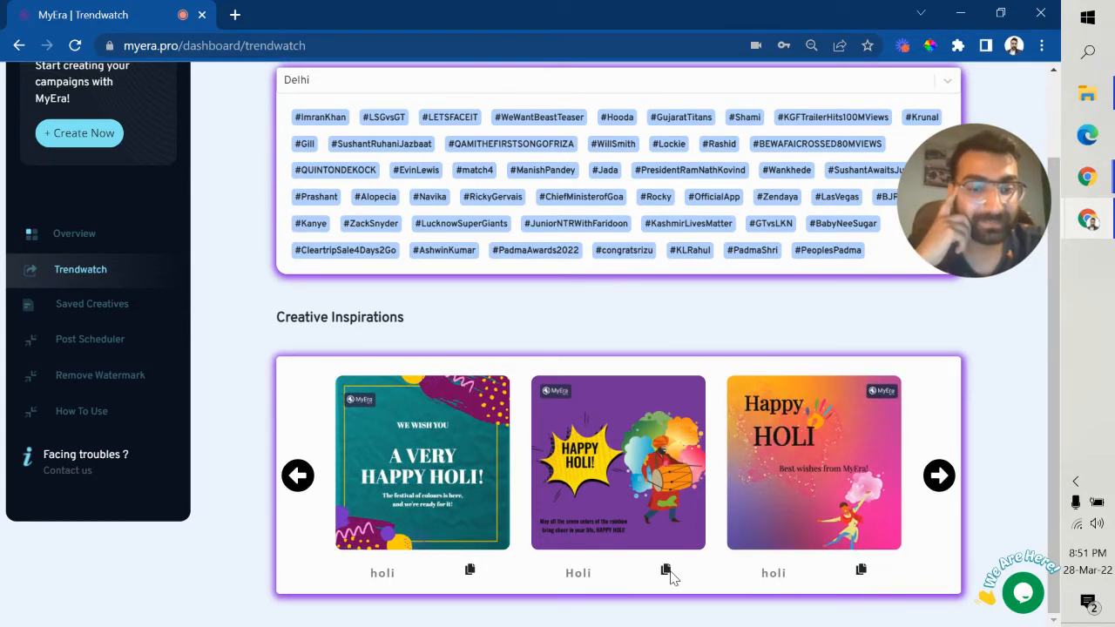
{"action": "double_click", "coordinate": [368, 575]}
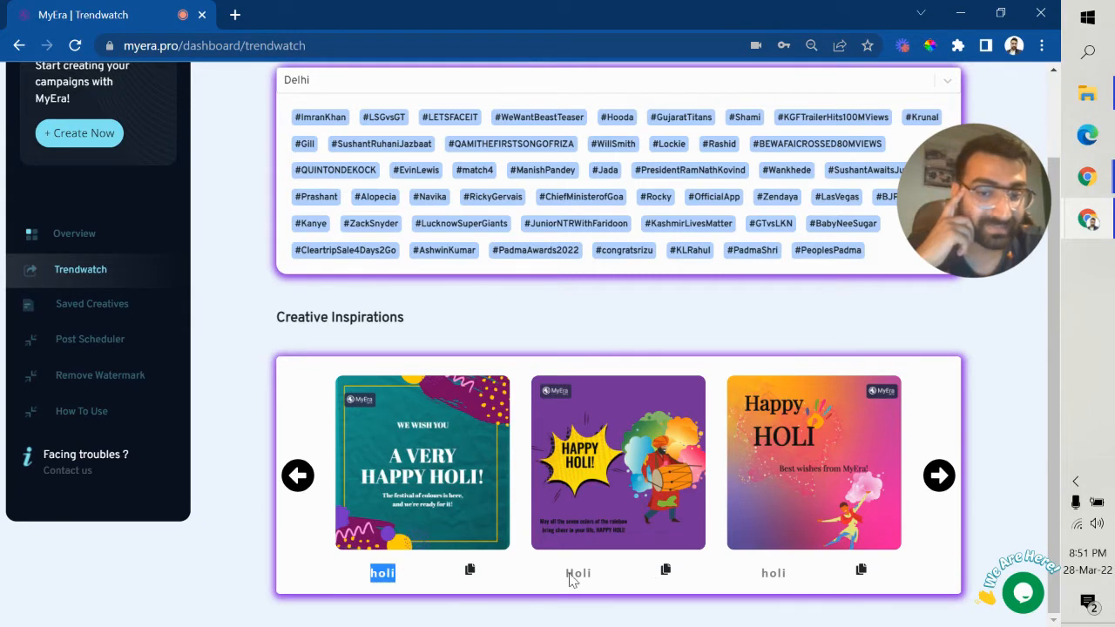
{"action": "double_click", "coordinate": [572, 577]}
{"action": "double_click", "coordinate": [772, 575]}
{"action": "left_click", "coordinate": [803, 584]}
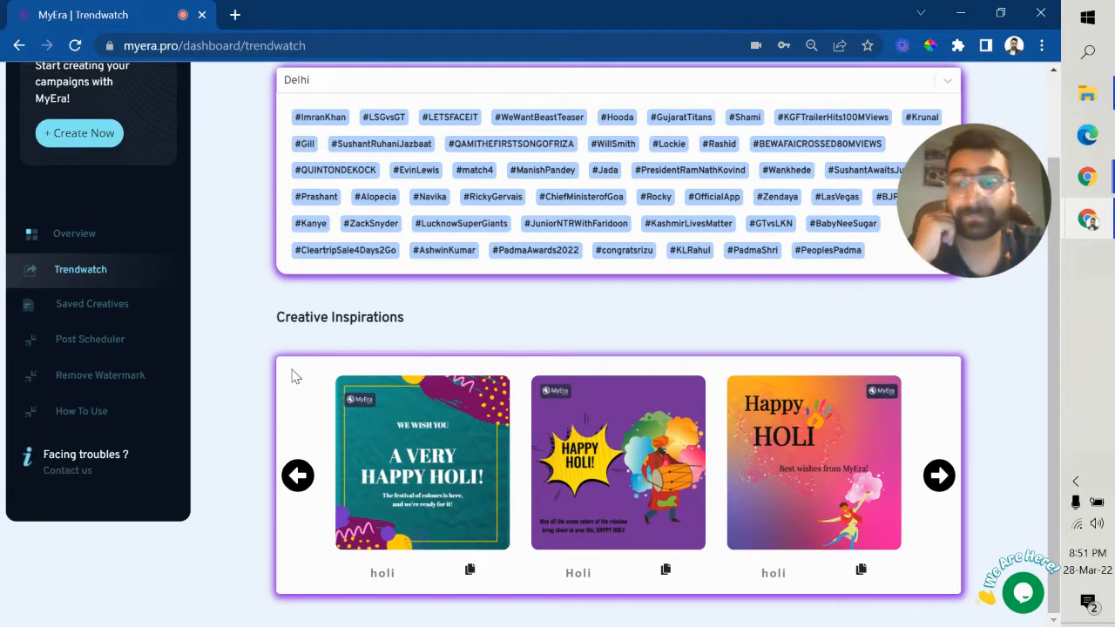
{"action": "scroll", "coordinate": [293, 375], "scroll_direction": "up", "scroll_amount": 2}
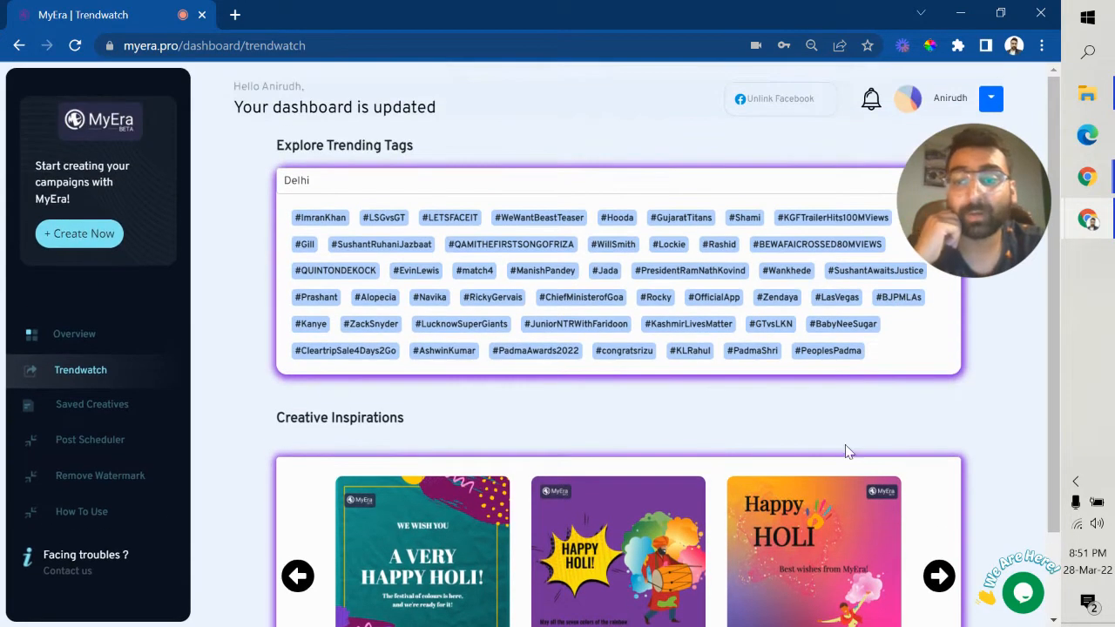
Step: Start a new creative, choose Sleep as the query tag, and continue to Template Preference
{"action": "left_click", "coordinate": [83, 235]}
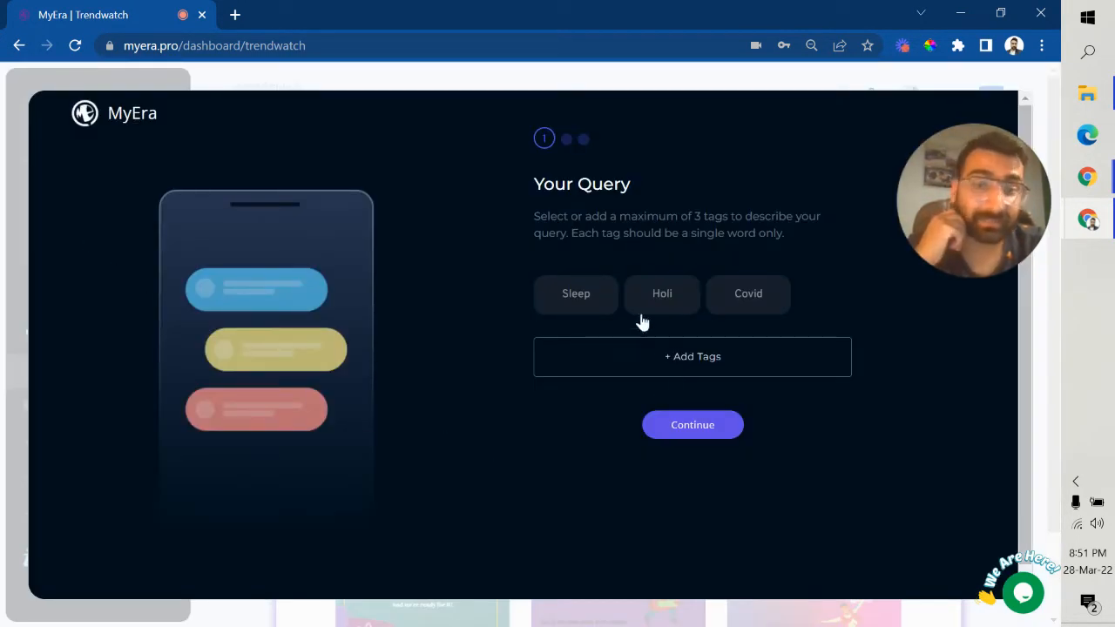
{"action": "left_click_drag", "start_coordinate": [535, 185], "coordinate": [634, 185]}
{"action": "left_click", "coordinate": [631, 228]}
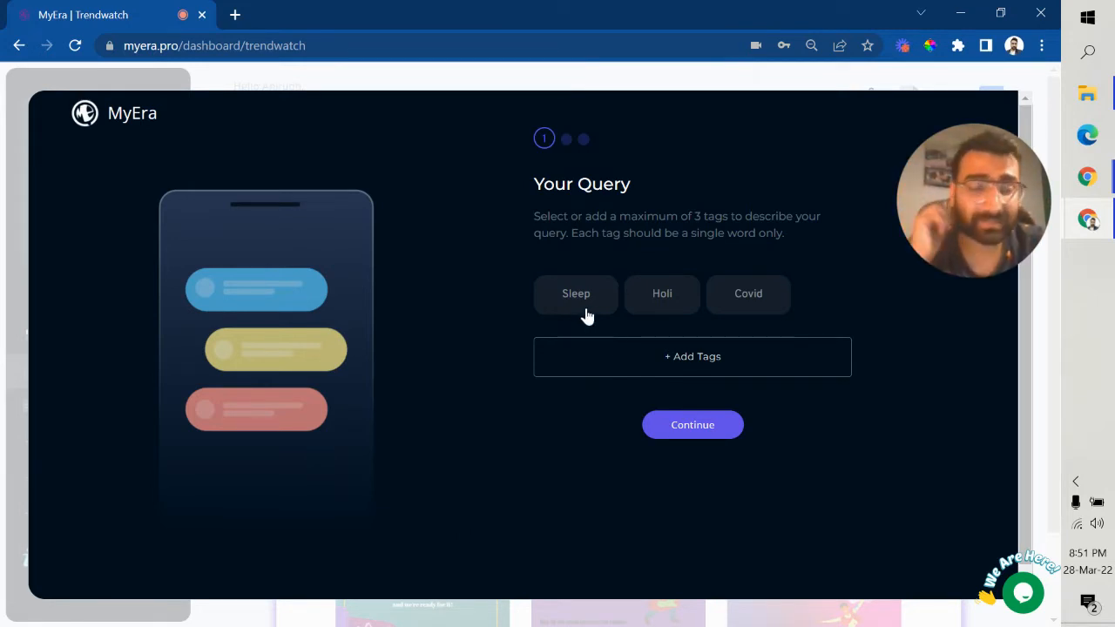
{"action": "left_click", "coordinate": [562, 295]}
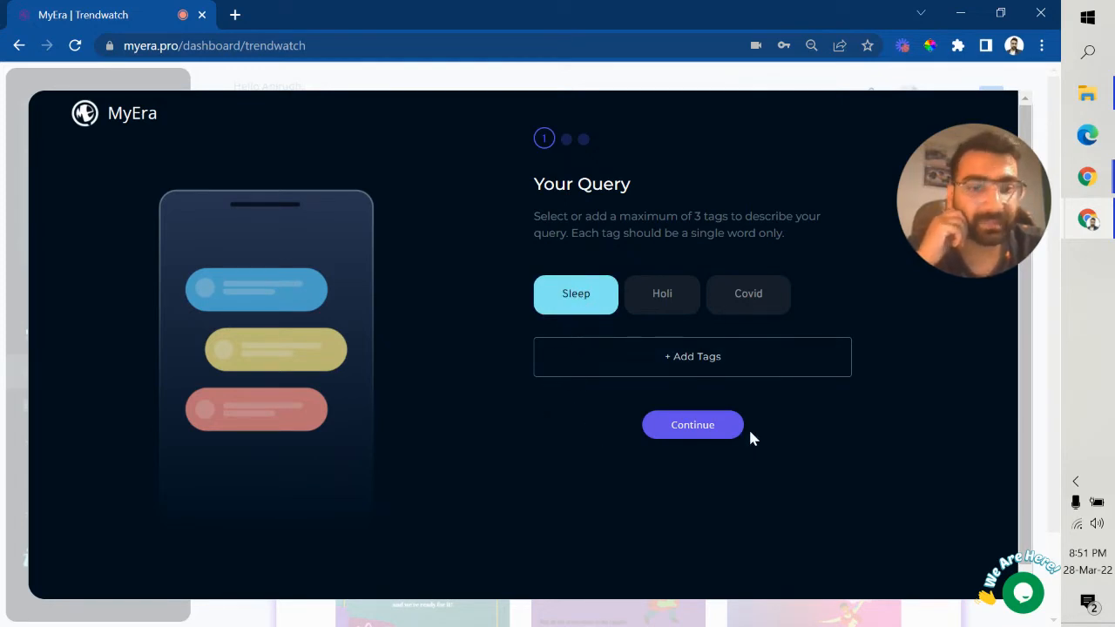
{"action": "left_click", "coordinate": [693, 425]}
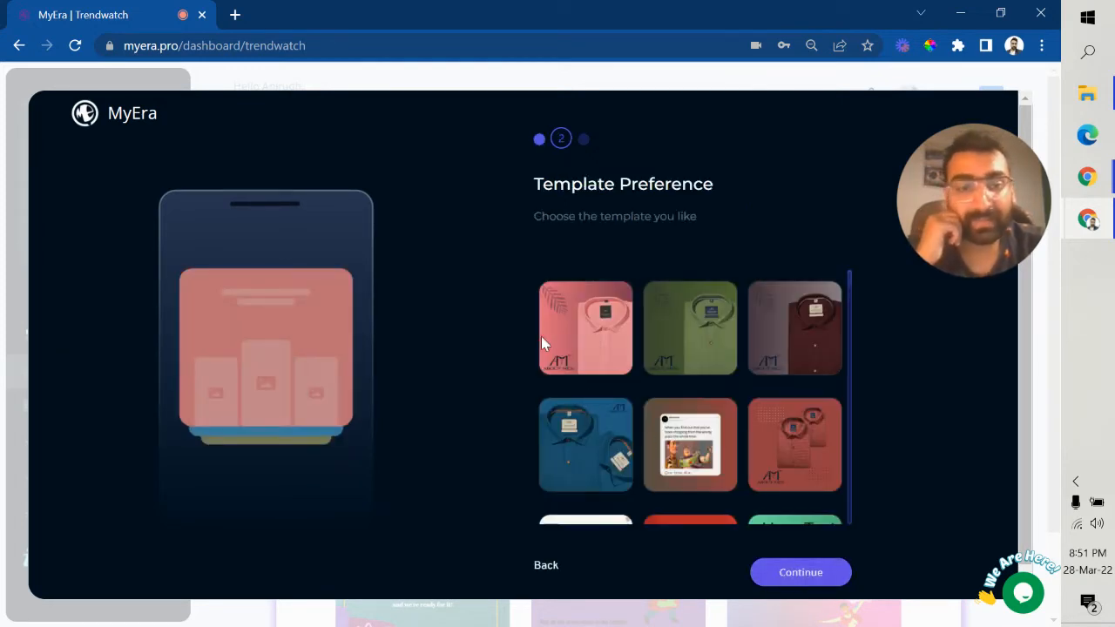
{"action": "scroll", "coordinate": [682, 365], "scroll_direction": "down", "scroll_amount": 1}
{"action": "scroll", "coordinate": [682, 373], "scroll_direction": "down", "scroll_amount": 3}
{"action": "scroll", "coordinate": [662, 379], "scroll_direction": "up", "scroll_amount": 4}
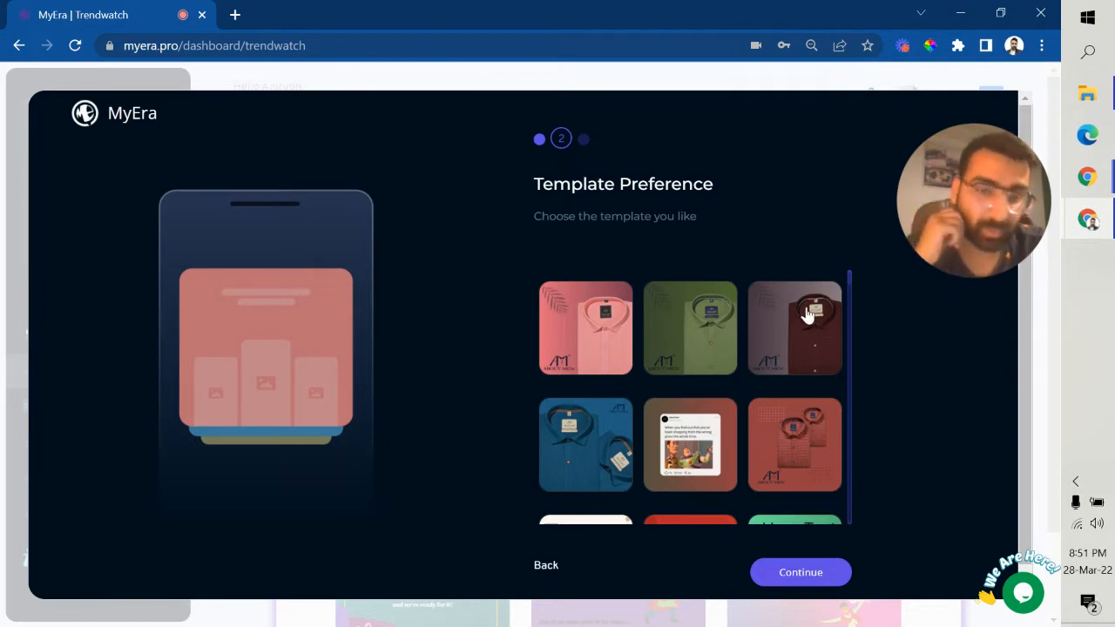
{"action": "scroll", "coordinate": [642, 386], "scroll_direction": "down", "scroll_amount": 2}
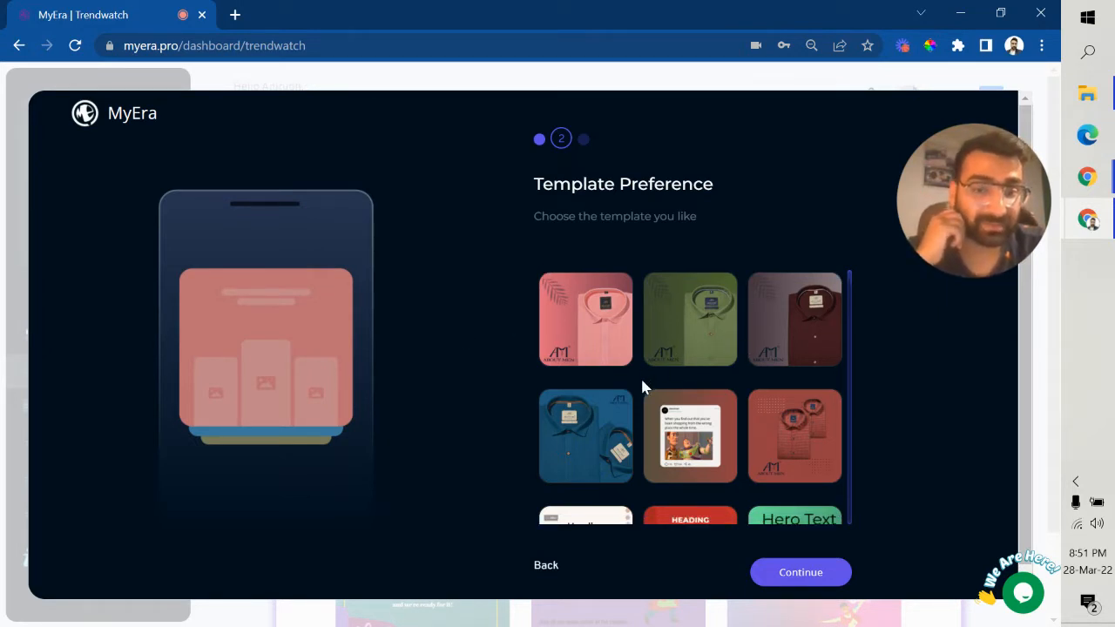
{"action": "scroll", "coordinate": [642, 383], "scroll_direction": "up", "scroll_amount": 2}
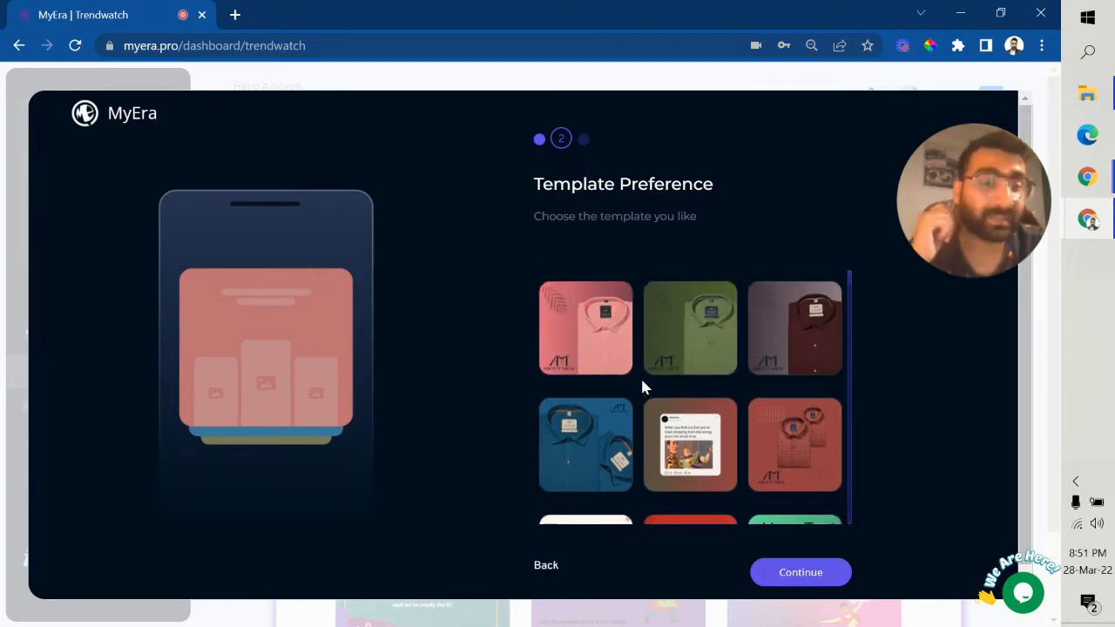
{"action": "scroll", "coordinate": [641, 376], "scroll_direction": "down", "scroll_amount": 5}
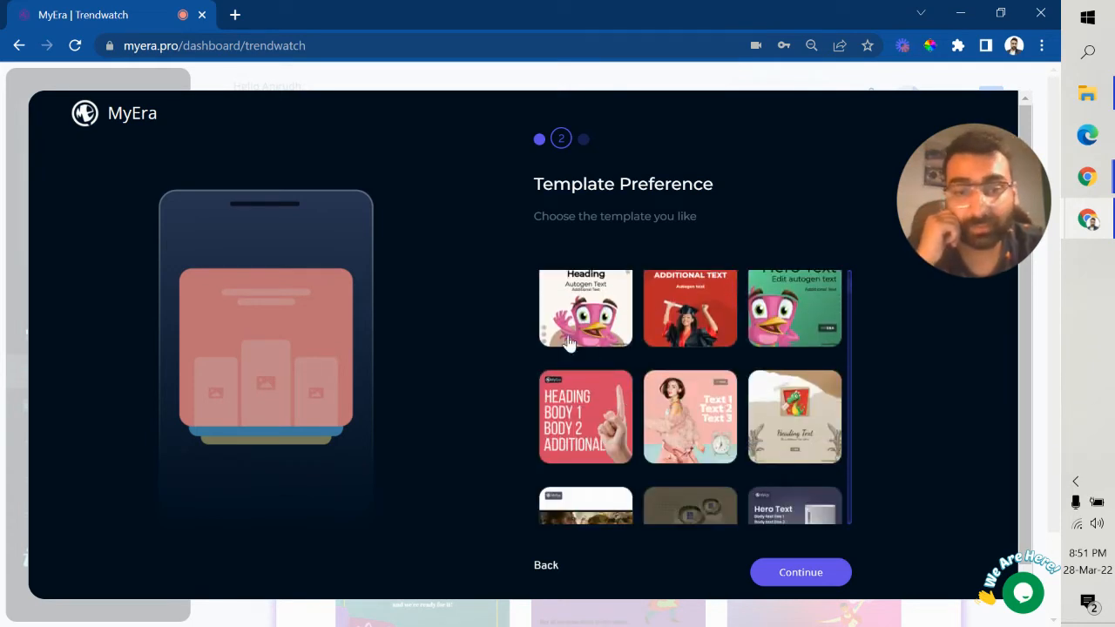
{"action": "scroll", "coordinate": [782, 431], "scroll_direction": "down", "scroll_amount": 2}
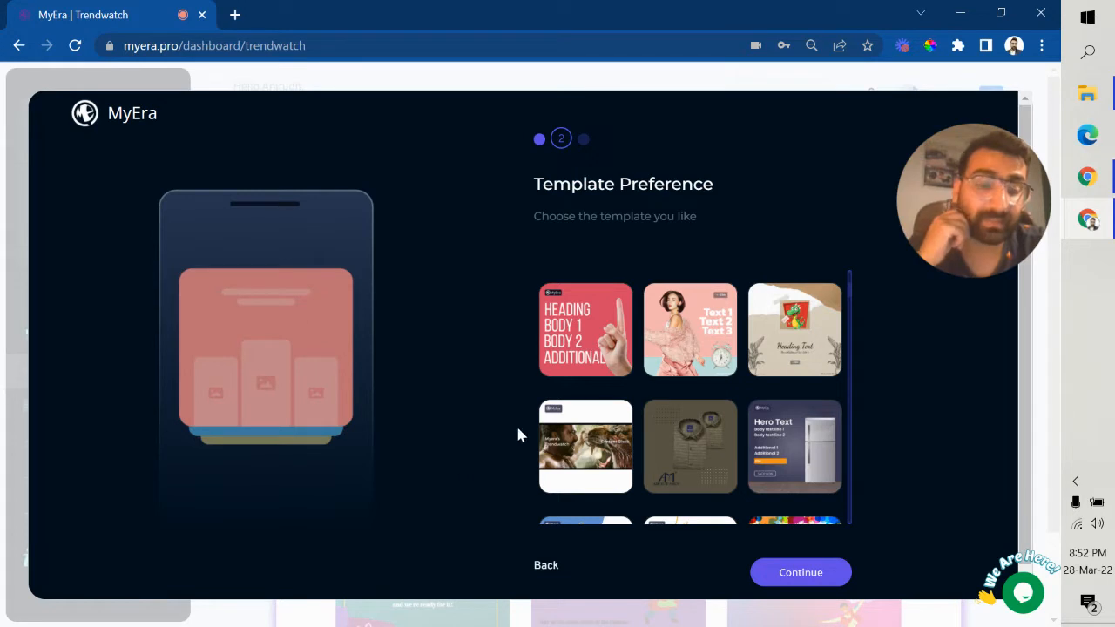
{"action": "scroll", "coordinate": [573, 422], "scroll_direction": "down", "scroll_amount": 2}
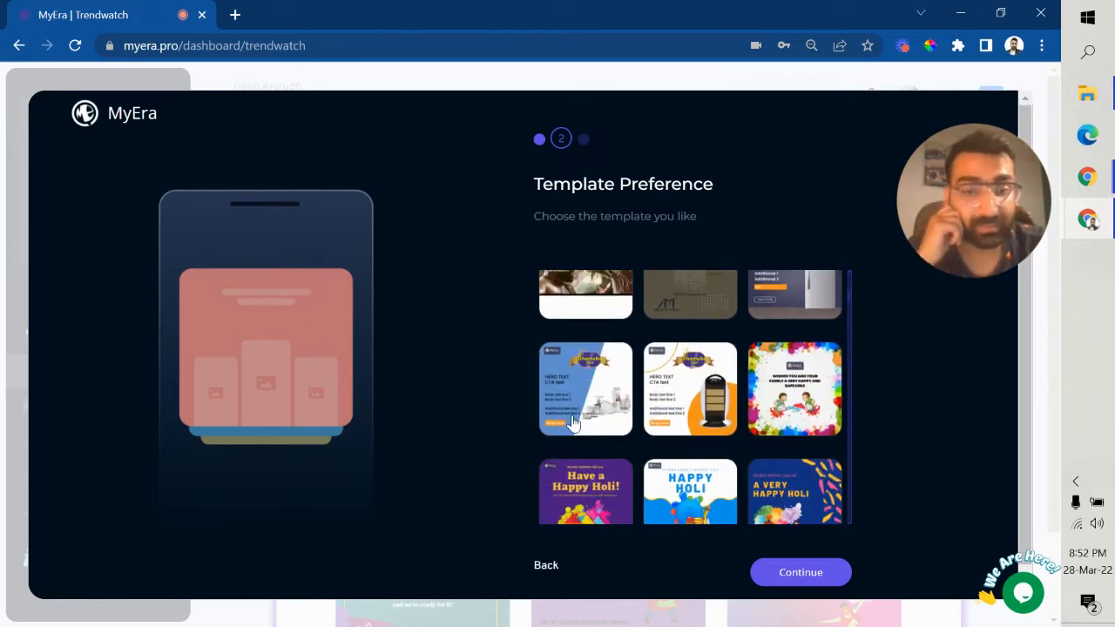
{"action": "scroll", "coordinate": [573, 422], "scroll_direction": "down", "scroll_amount": 3}
{"action": "scroll", "coordinate": [600, 448], "scroll_direction": "down", "scroll_amount": 3}
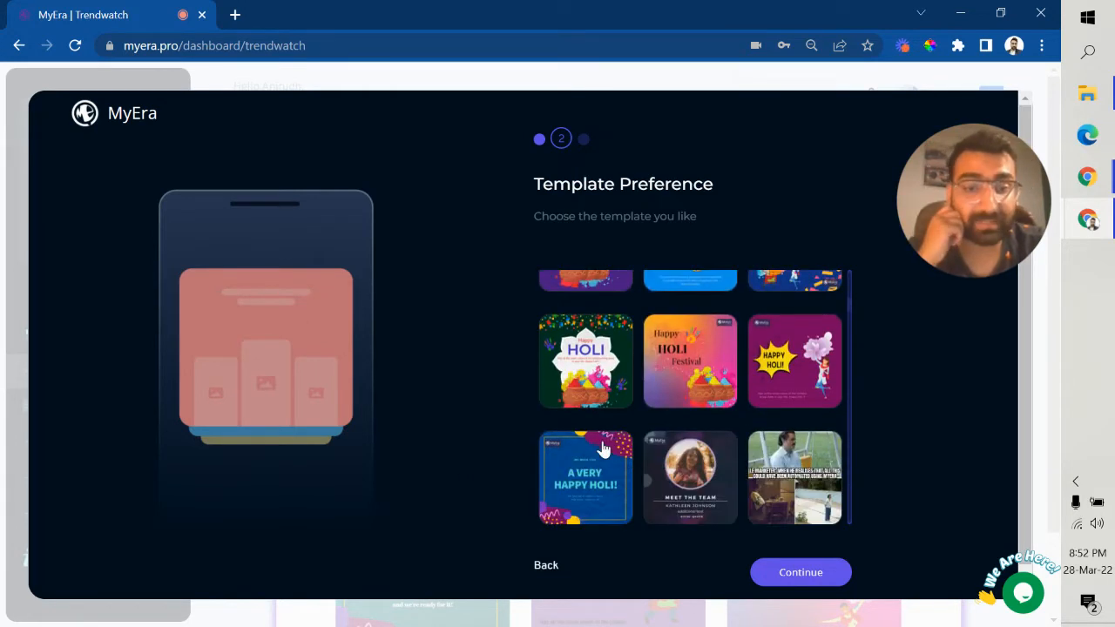
{"action": "scroll", "coordinate": [667, 399], "scroll_direction": "down", "scroll_amount": 5}
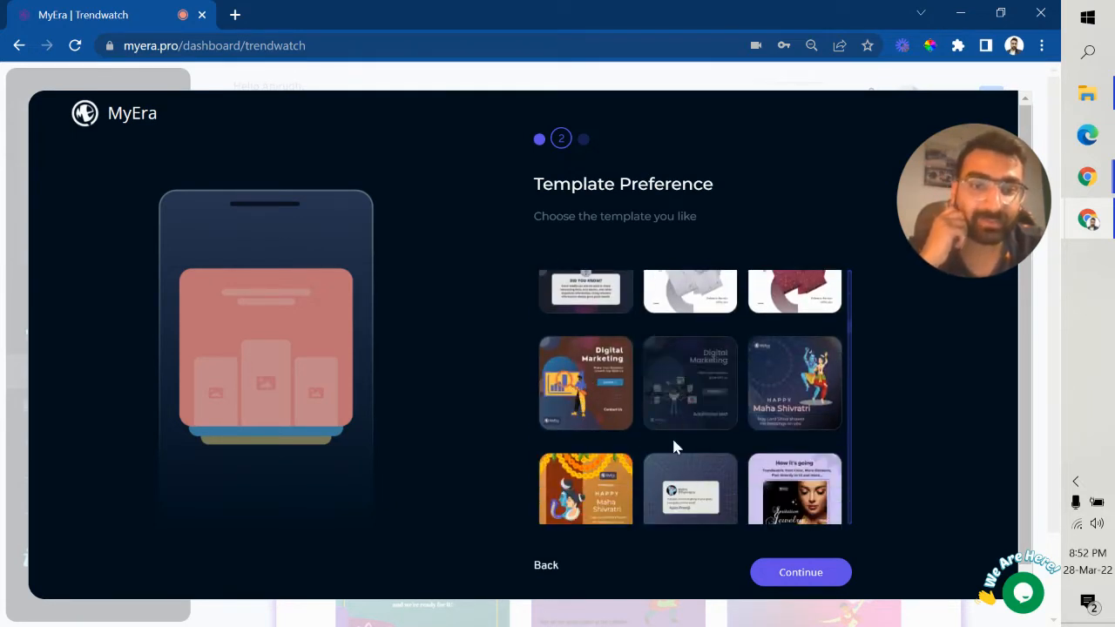
Step: Move to the optional text step and view the recommended text without choosing any
{"action": "left_click", "coordinate": [789, 580]}
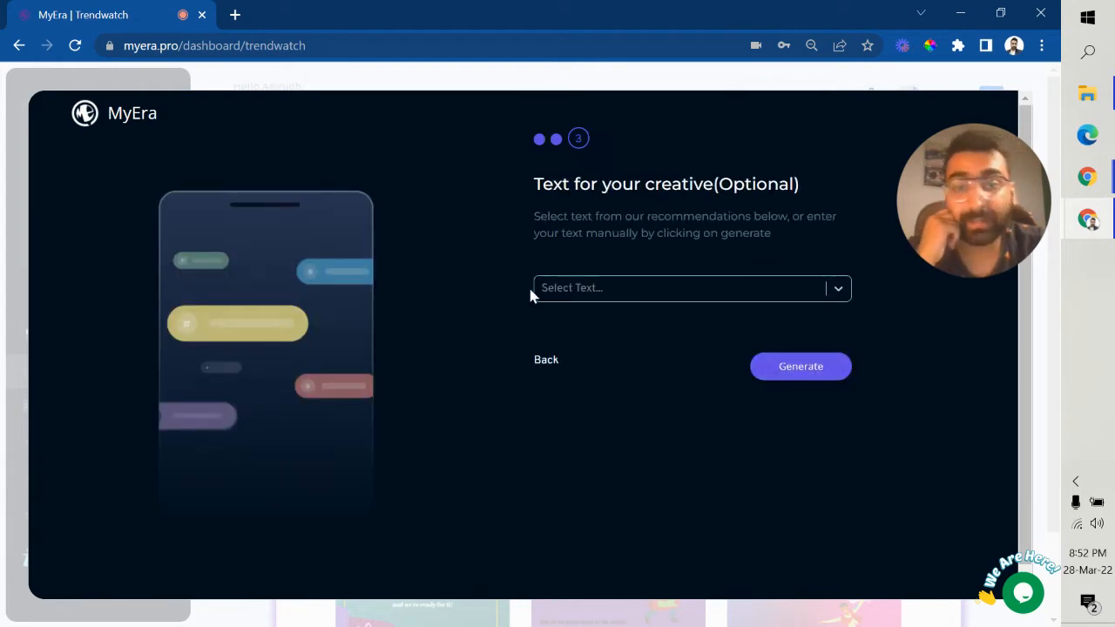
{"action": "left_click_drag", "start_coordinate": [539, 182], "coordinate": [836, 181]}
{"action": "left_click", "coordinate": [829, 184]}
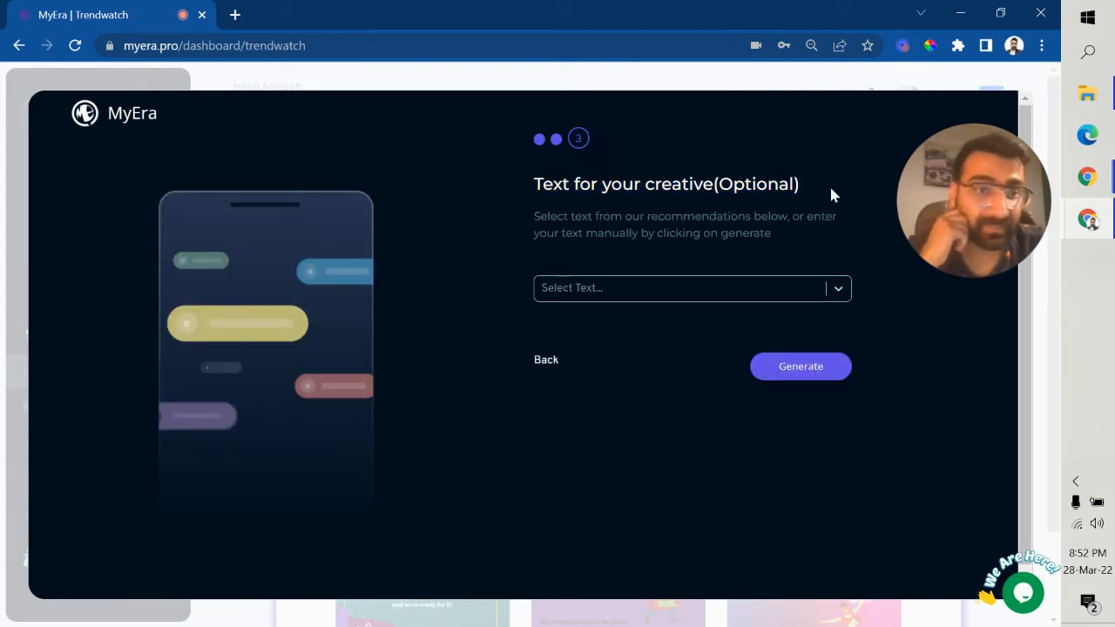
{"action": "left_click", "coordinate": [805, 295]}
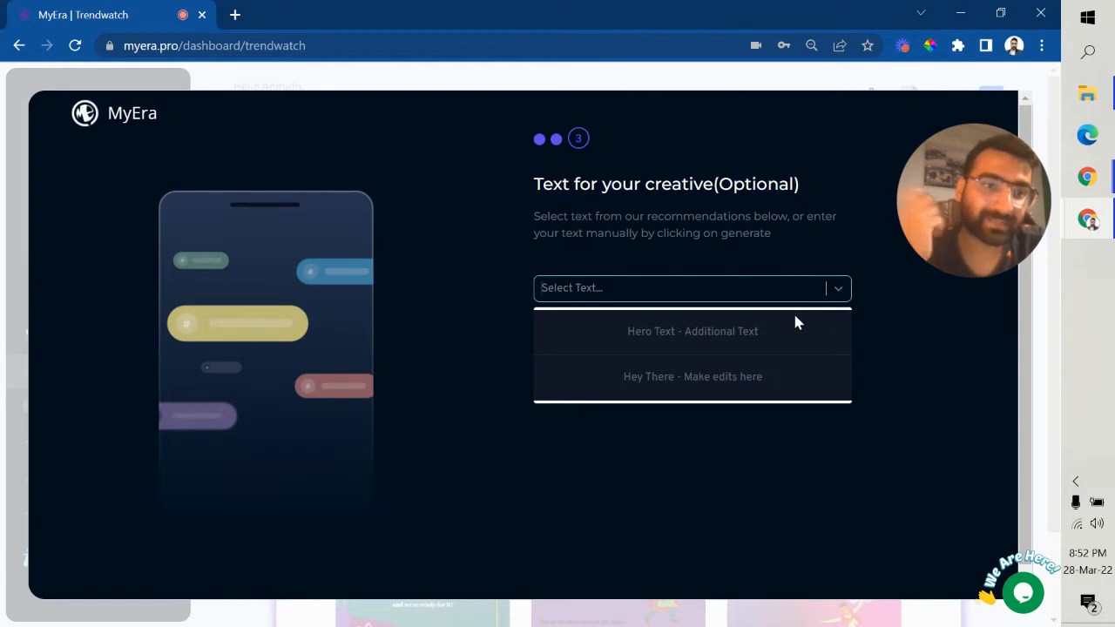
{"action": "left_click", "coordinate": [477, 273]}
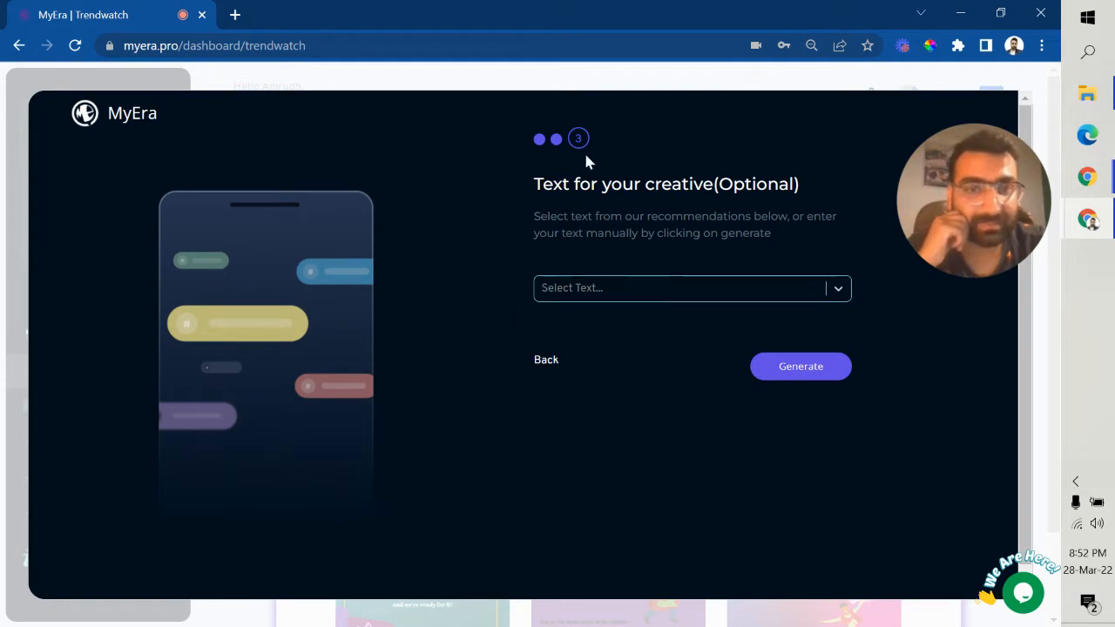
Step: Generate Creative 1 from the chosen template and enter 'I want to sleep' as its body text
{"action": "left_click", "coordinate": [793, 369]}
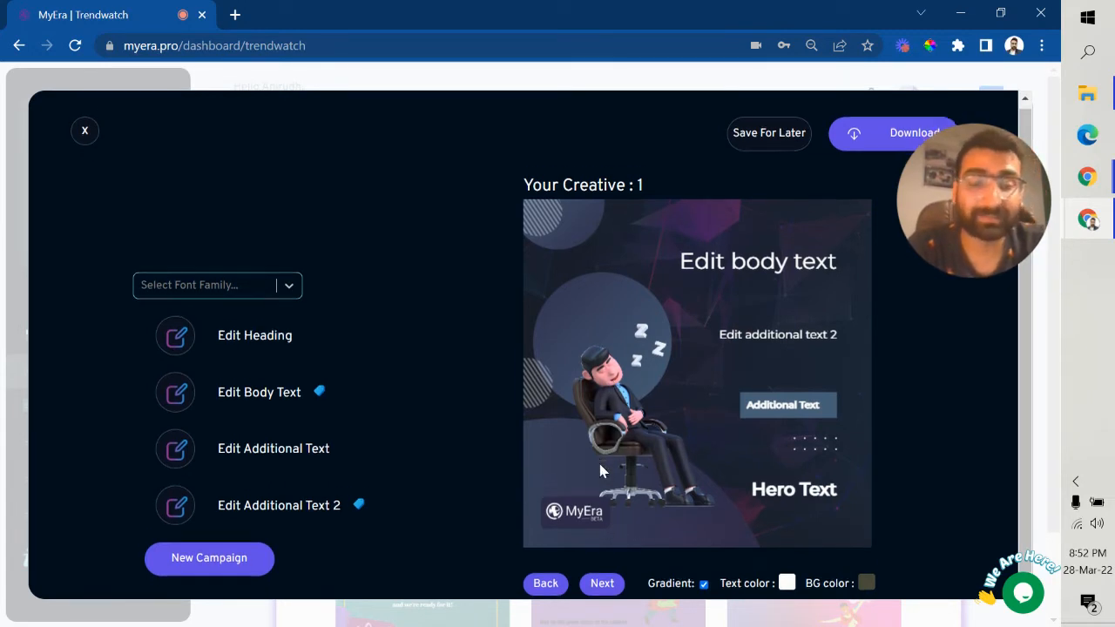
{"action": "scroll", "coordinate": [601, 461], "scroll_direction": "down", "scroll_amount": 1}
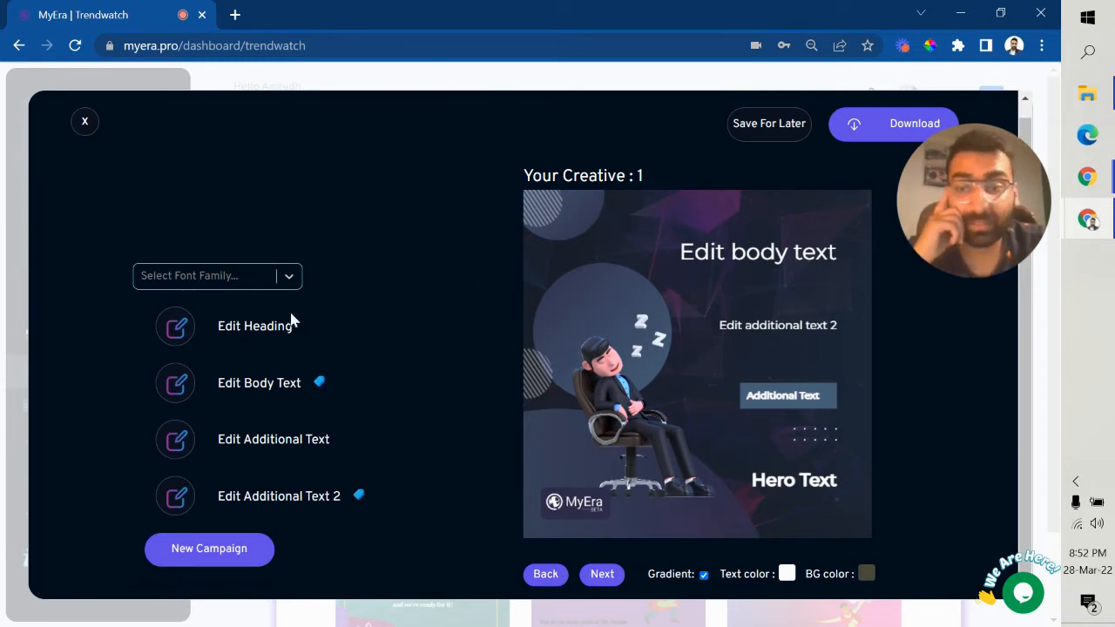
{"action": "left_click", "coordinate": [244, 324]}
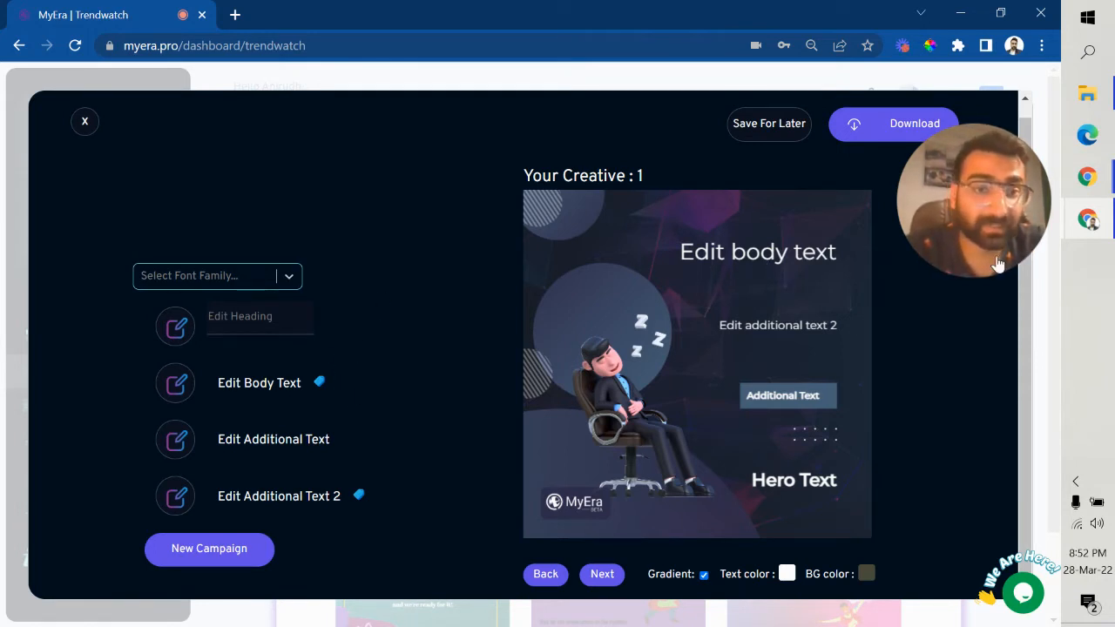
{"action": "left_click", "coordinate": [275, 383]}
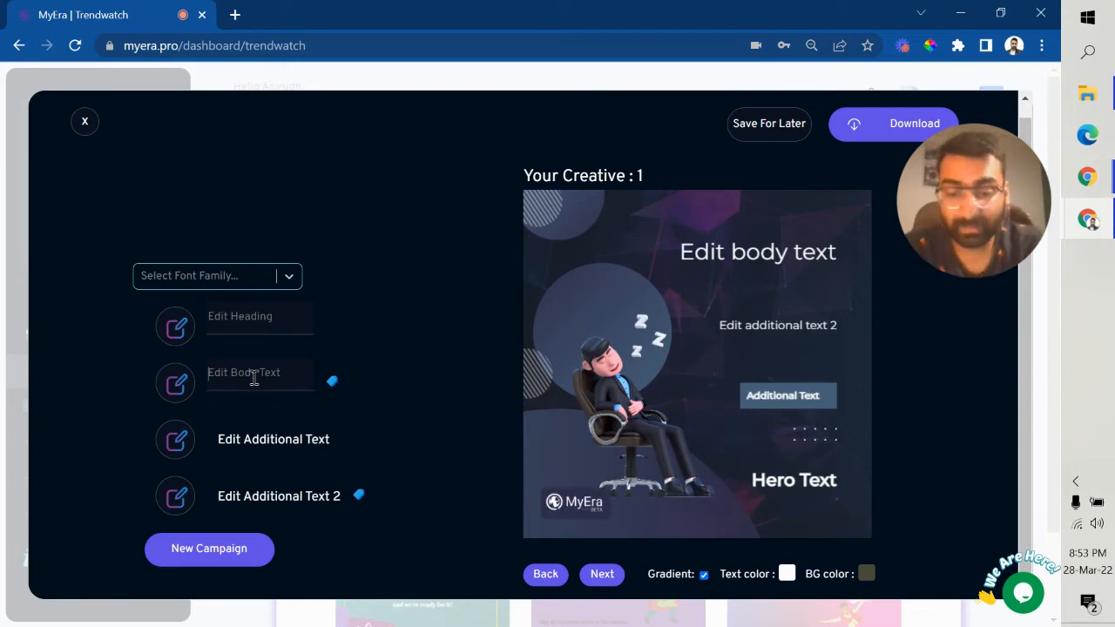
{"action": "type", "text": "I want"}
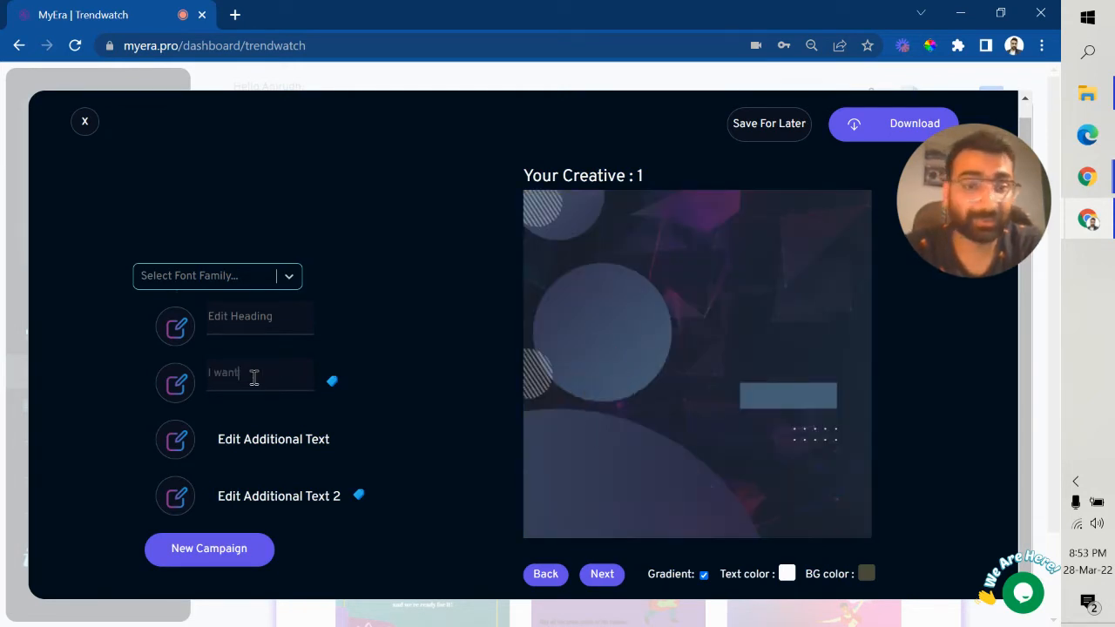
{"action": "type", "text": " to sleep"}
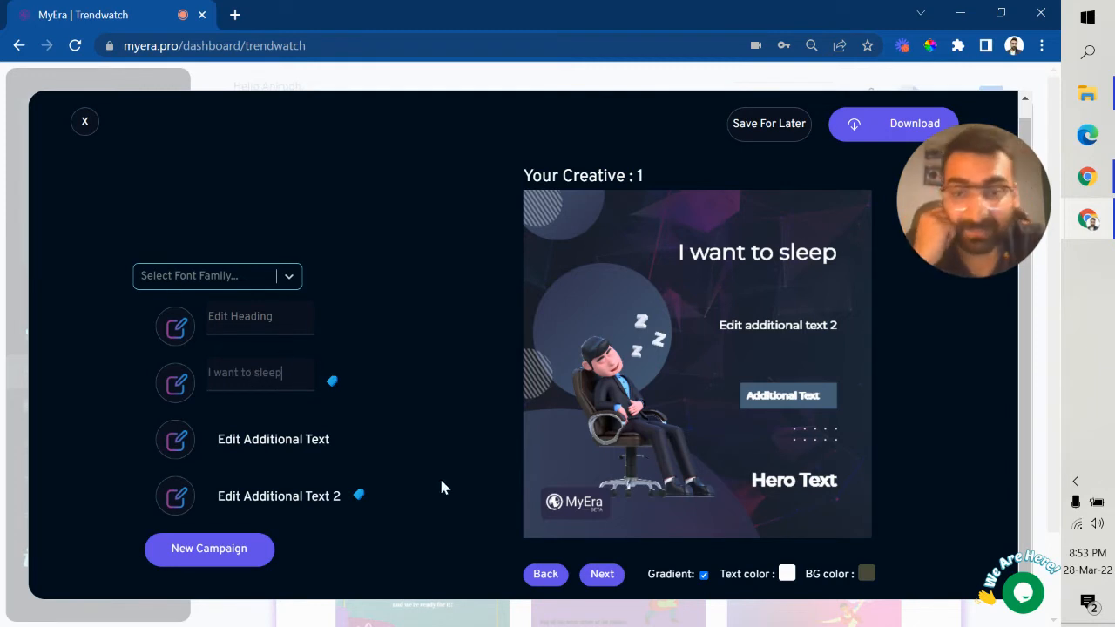
Step: Try the Kanit font, then switch the creative's font family to Fjalla One
{"action": "left_click", "coordinate": [261, 277]}
{"action": "scroll", "coordinate": [254, 331], "scroll_direction": "down", "scroll_amount": 3}
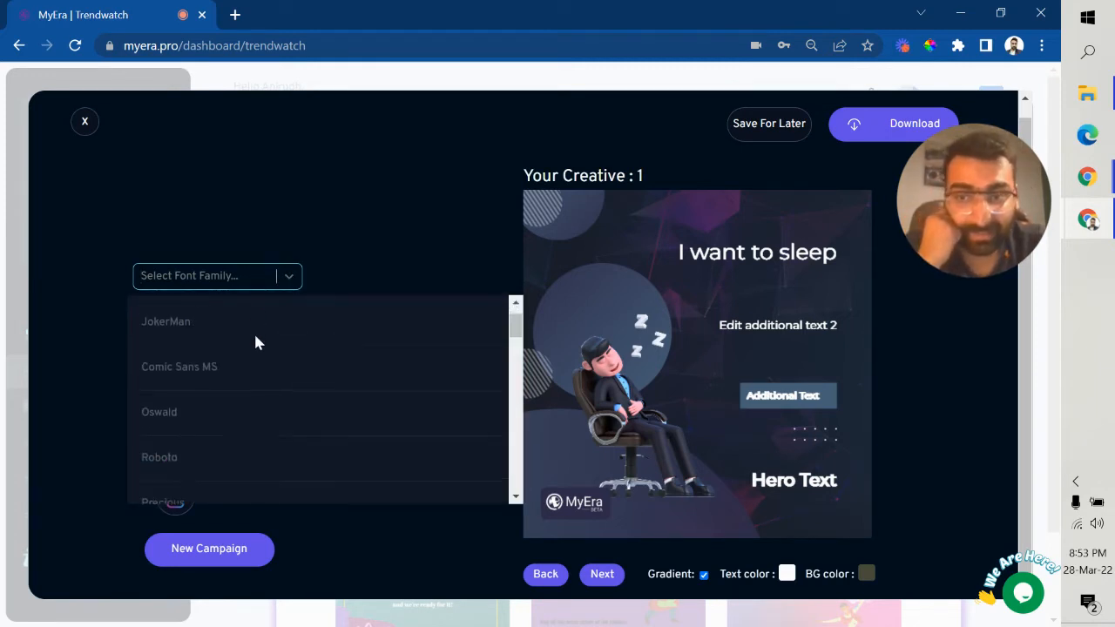
{"action": "scroll", "coordinate": [274, 410], "scroll_direction": "down", "scroll_amount": 1}
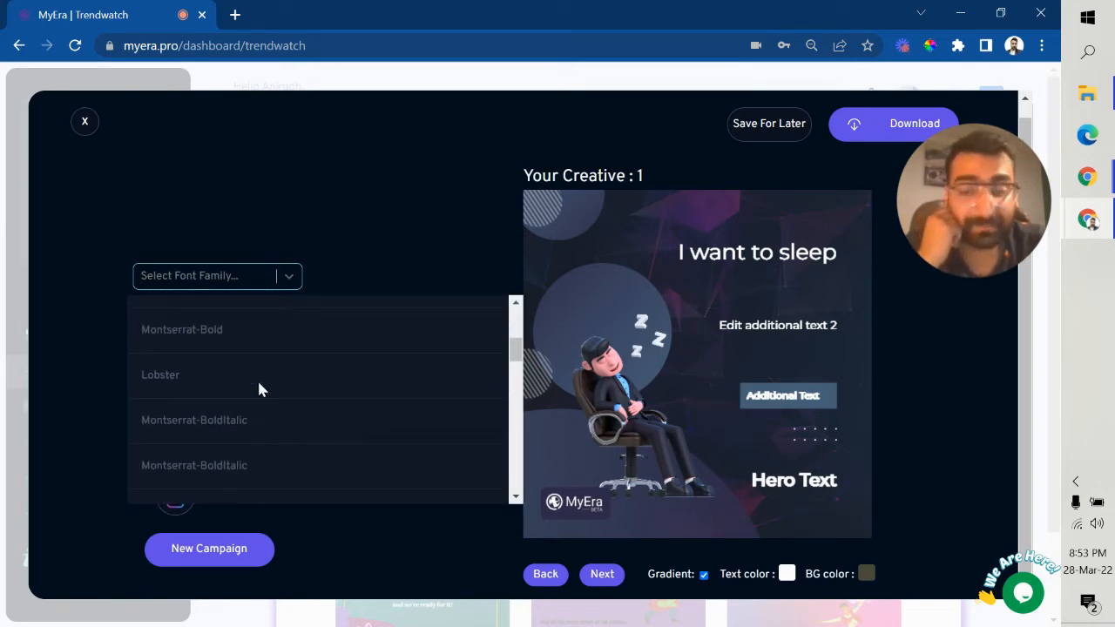
{"action": "scroll", "coordinate": [379, 394], "scroll_direction": "down", "scroll_amount": 3}
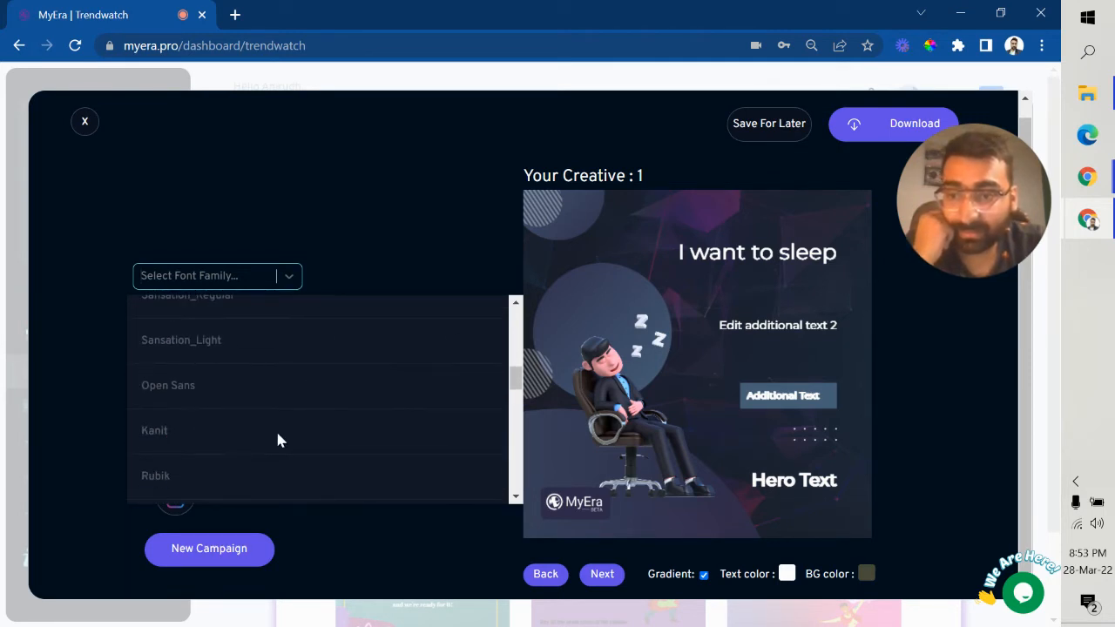
{"action": "scroll", "coordinate": [229, 388], "scroll_direction": "down", "scroll_amount": 1}
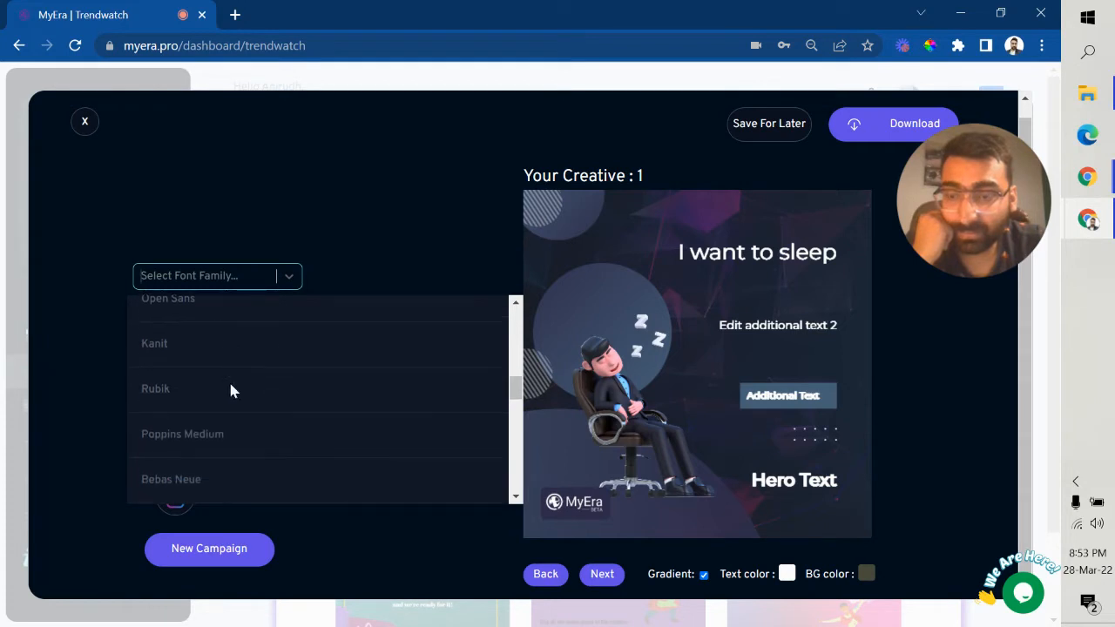
{"action": "left_click", "coordinate": [191, 344]}
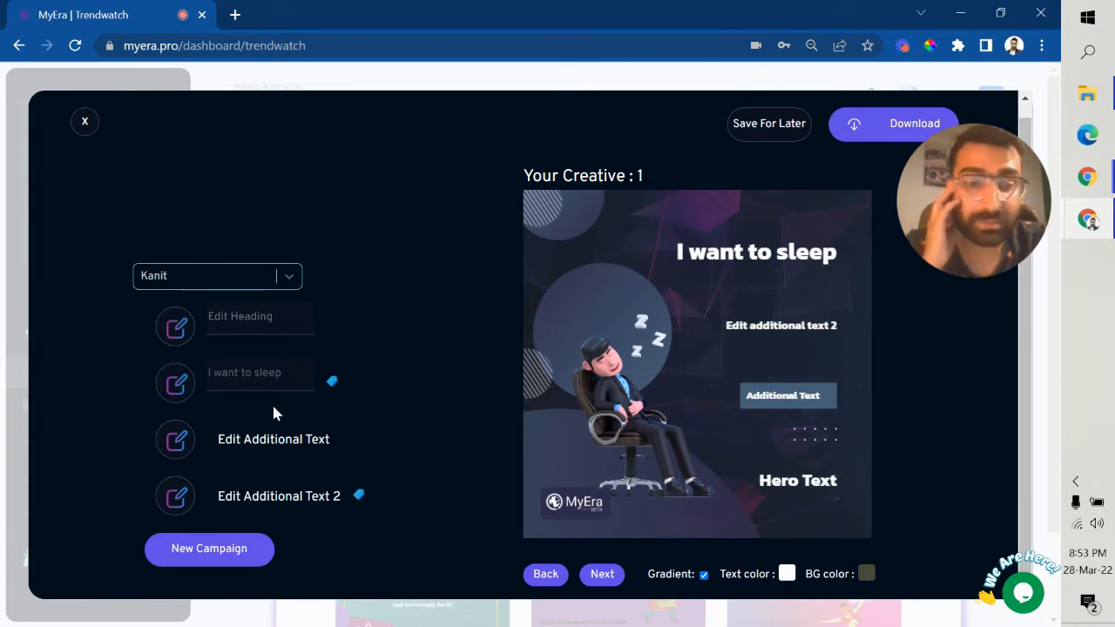
{"action": "left_click", "coordinate": [254, 277]}
{"action": "scroll", "coordinate": [270, 392], "scroll_direction": "down", "scroll_amount": 2}
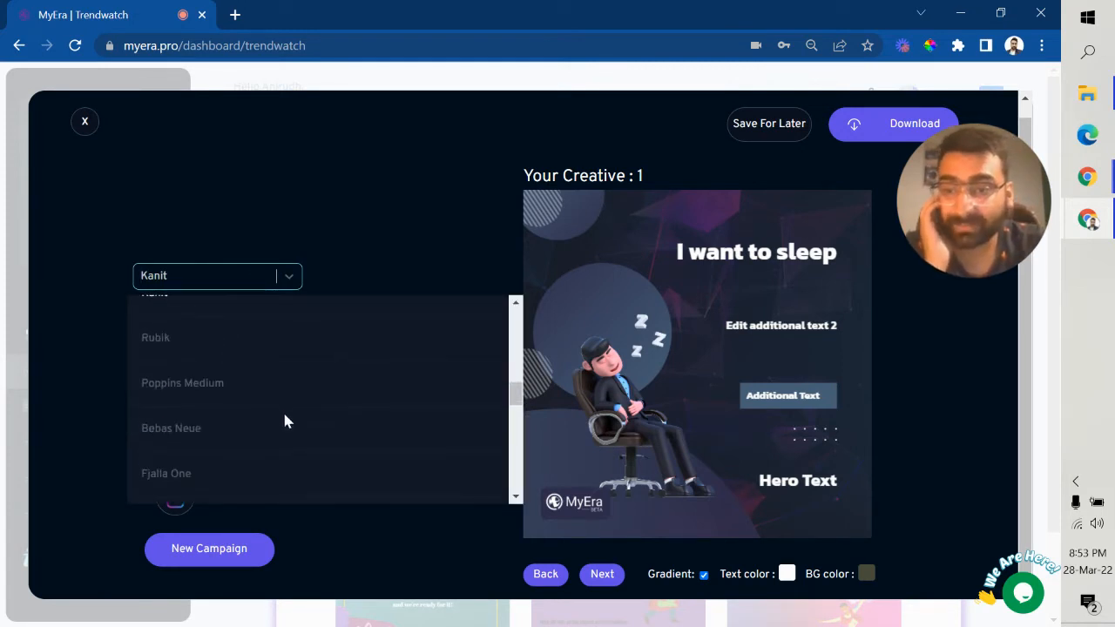
{"action": "left_click", "coordinate": [229, 472]}
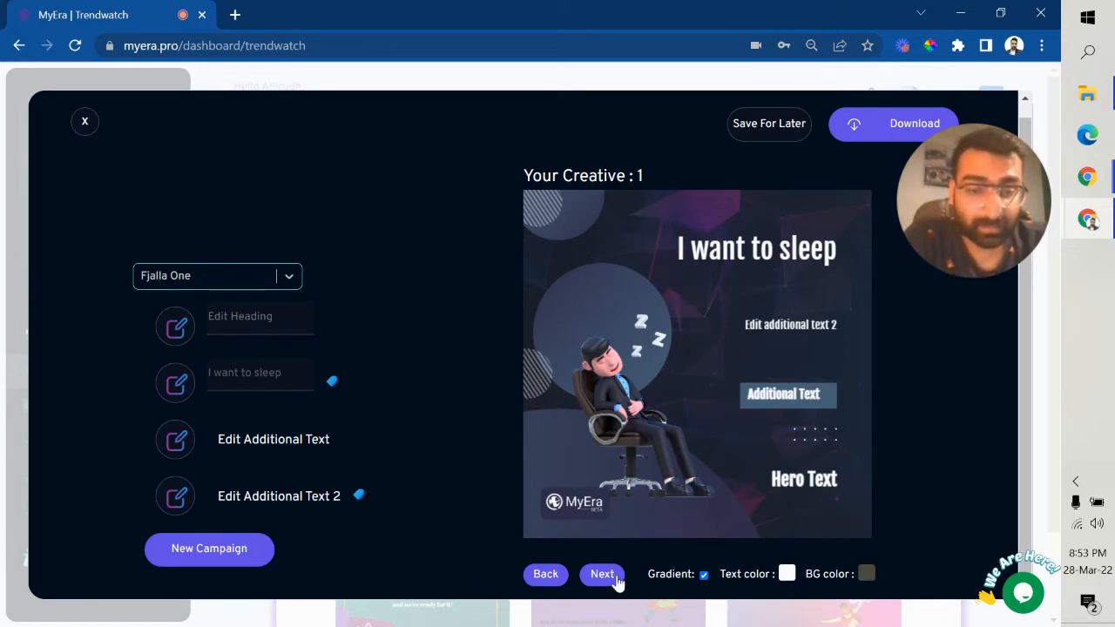
{"action": "left_click", "coordinate": [787, 573]}
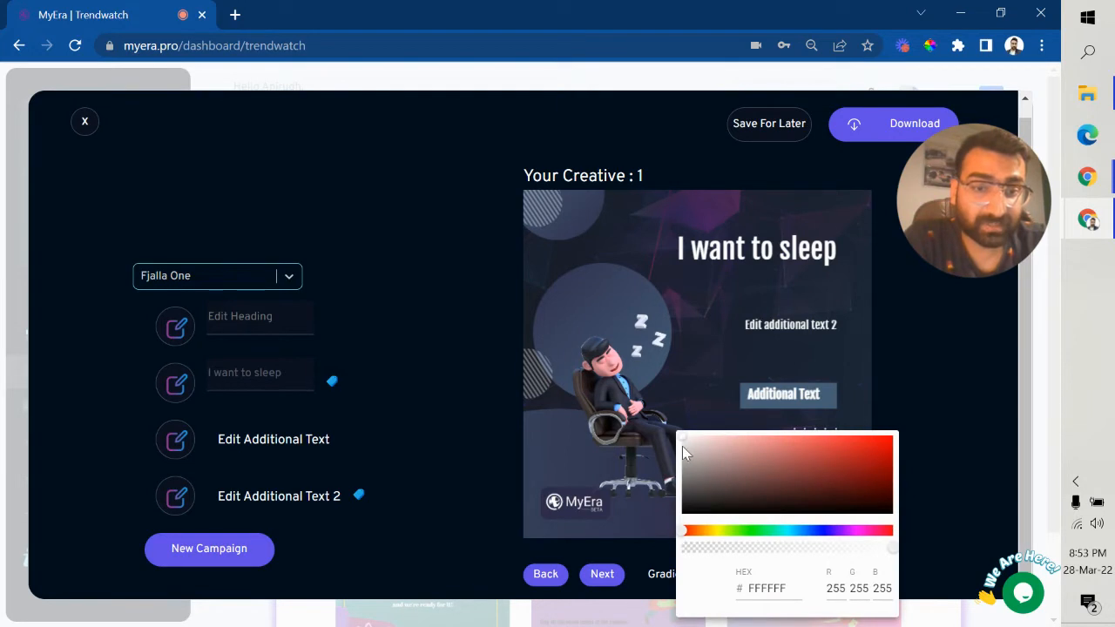
{"action": "left_click", "coordinate": [731, 449]}
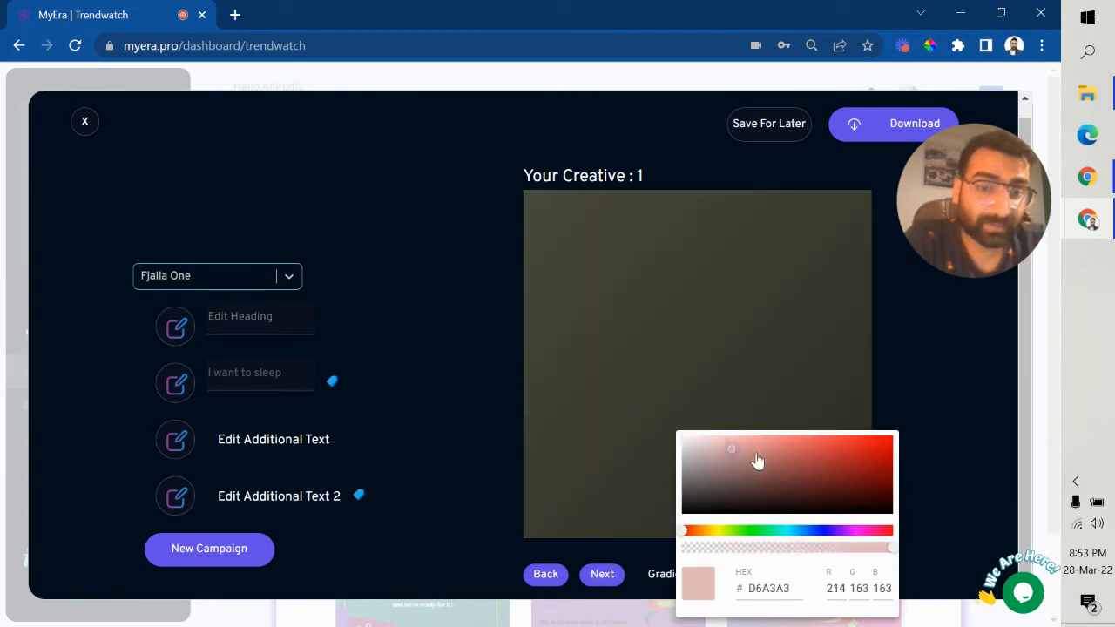
{"action": "left_click", "coordinate": [767, 459]}
{"action": "left_click", "coordinate": [696, 448]}
{"action": "left_click", "coordinate": [707, 482]}
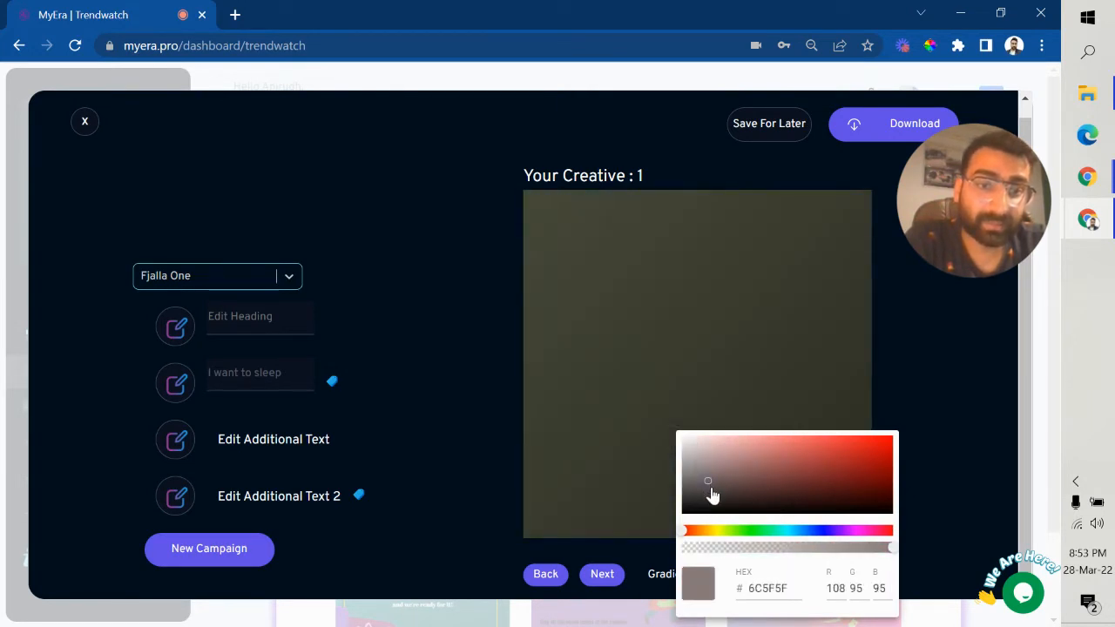
{"action": "left_click", "coordinate": [769, 502]}
{"action": "left_click", "coordinate": [707, 486]}
{"action": "left_click", "coordinate": [688, 444]}
{"action": "left_click", "coordinate": [684, 437]}
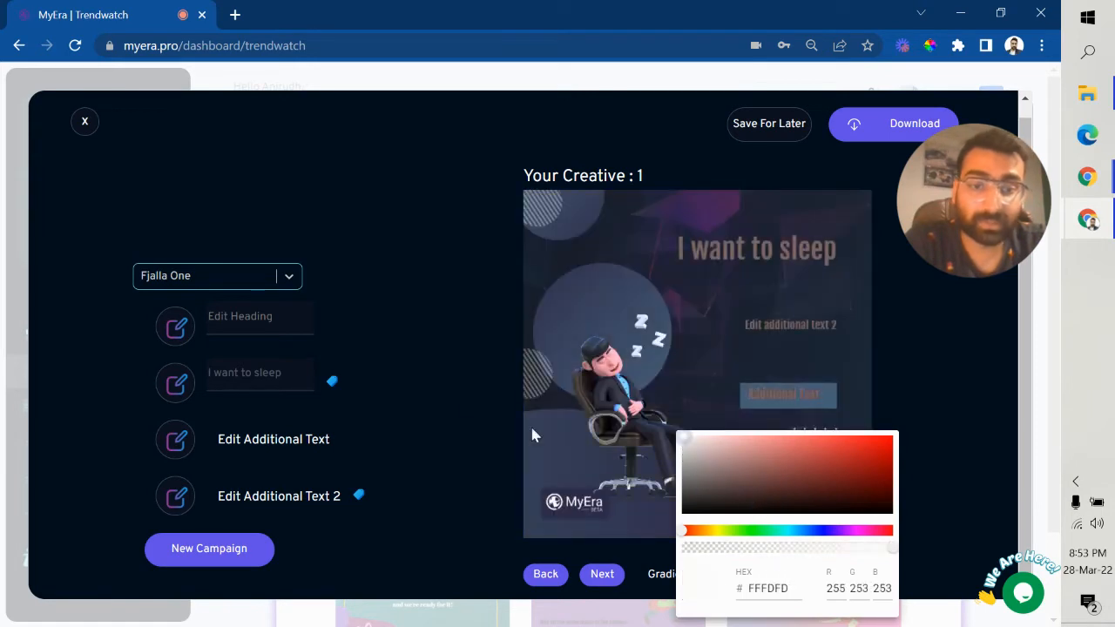
{"action": "left_click", "coordinate": [533, 435]}
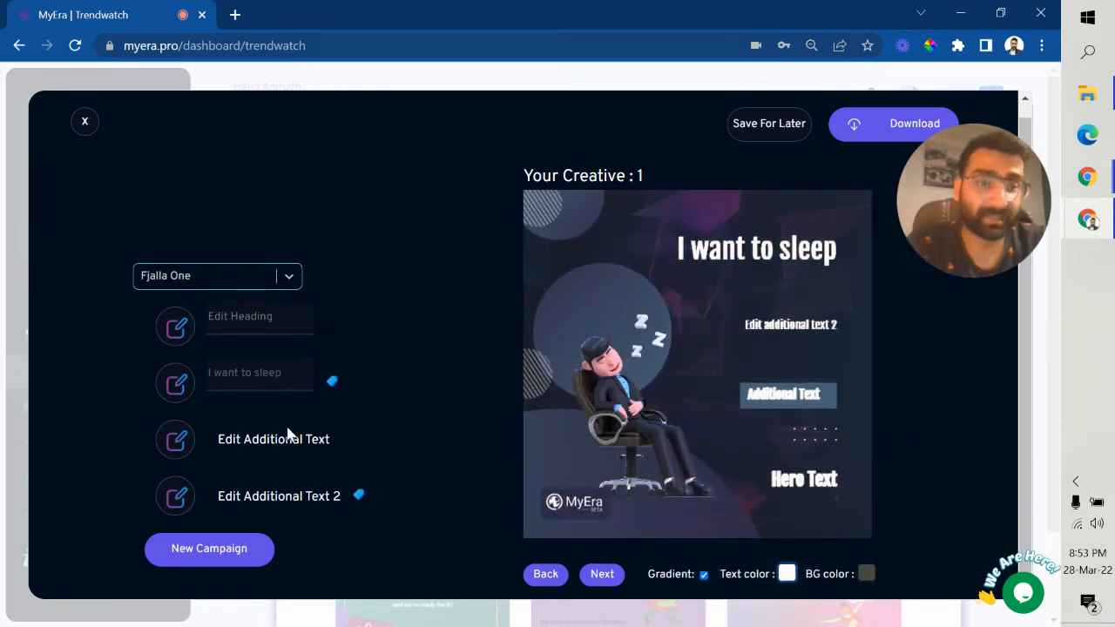
Step: Step through the variations from Creative 1 to Creative 7, the woman illustration
{"action": "left_click", "coordinate": [604, 578]}
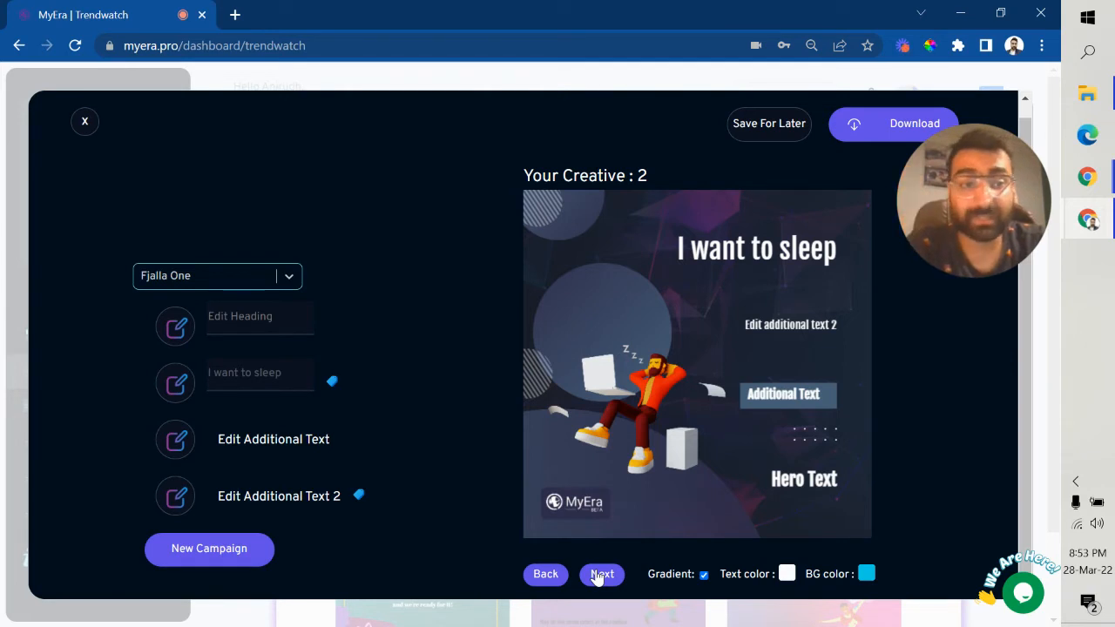
{"action": "left_click", "coordinate": [600, 575]}
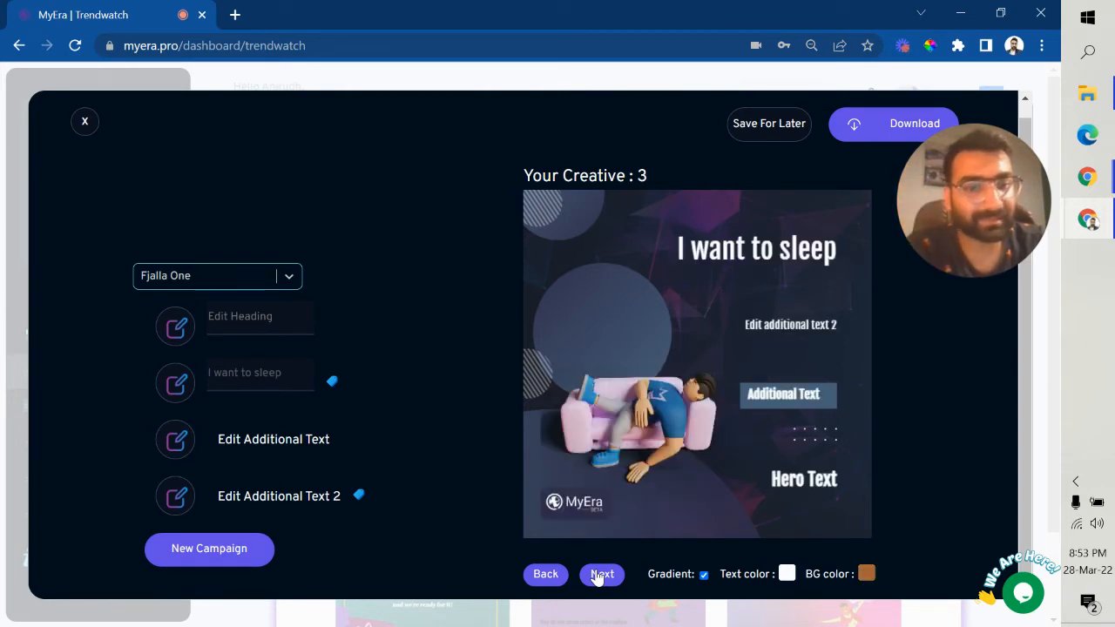
{"action": "left_click", "coordinate": [600, 575]}
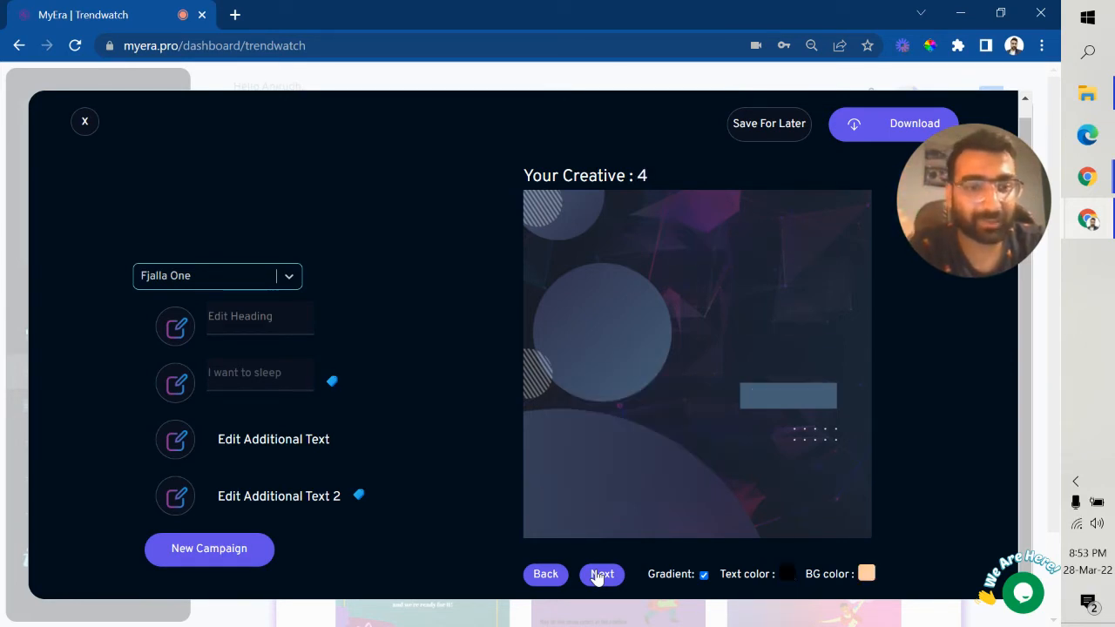
{"action": "left_click", "coordinate": [599, 575]}
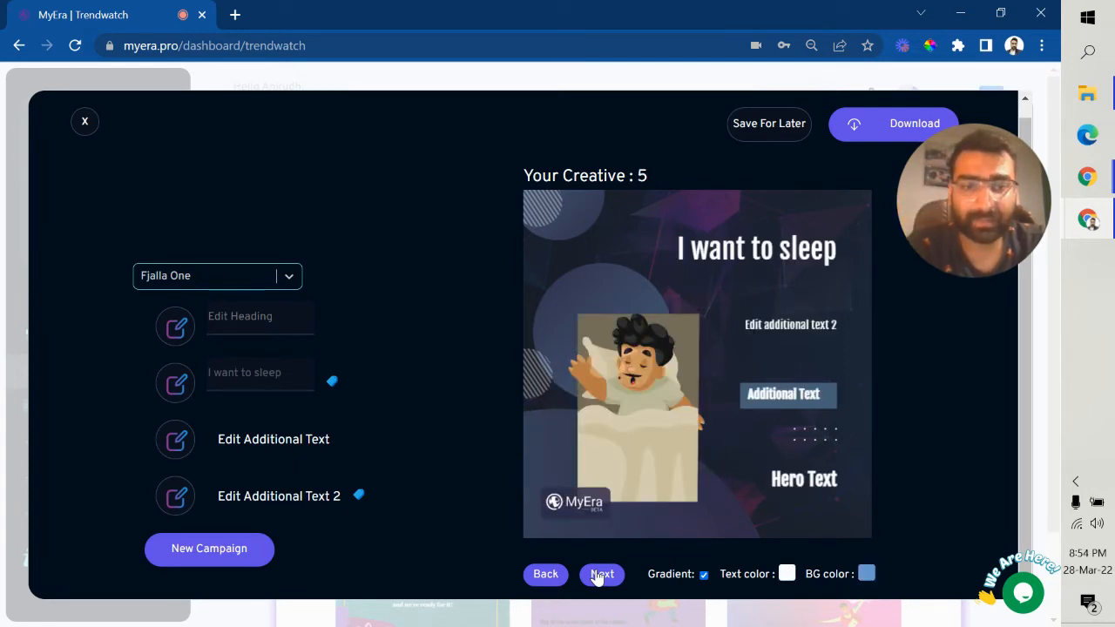
{"action": "left_click", "coordinate": [599, 575]}
{"action": "left_click", "coordinate": [600, 575]}
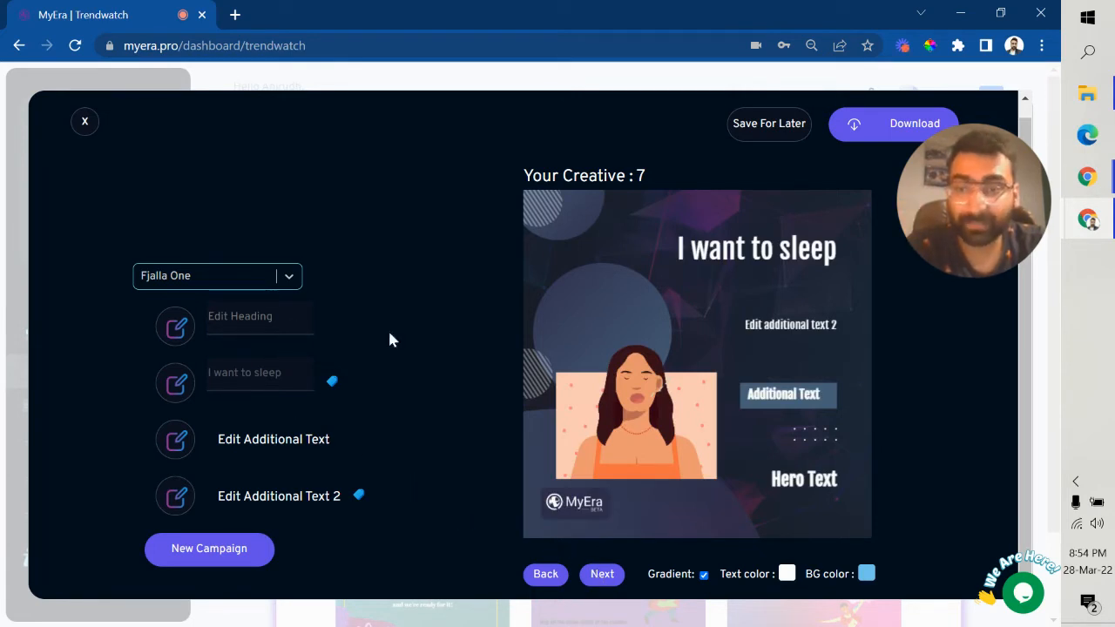
Step: Tint Creative 7's text pinkish grey, then move on to Creative 9
{"action": "left_click", "coordinate": [786, 573]}
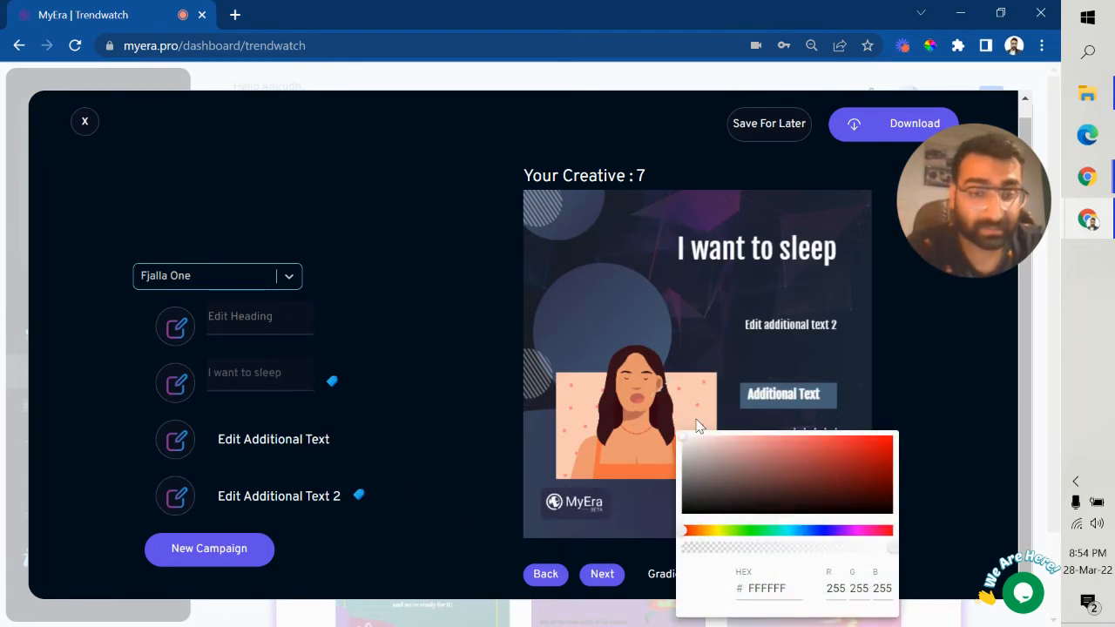
{"action": "left_click_drag", "start_coordinate": [685, 445], "coordinate": [709, 459]}
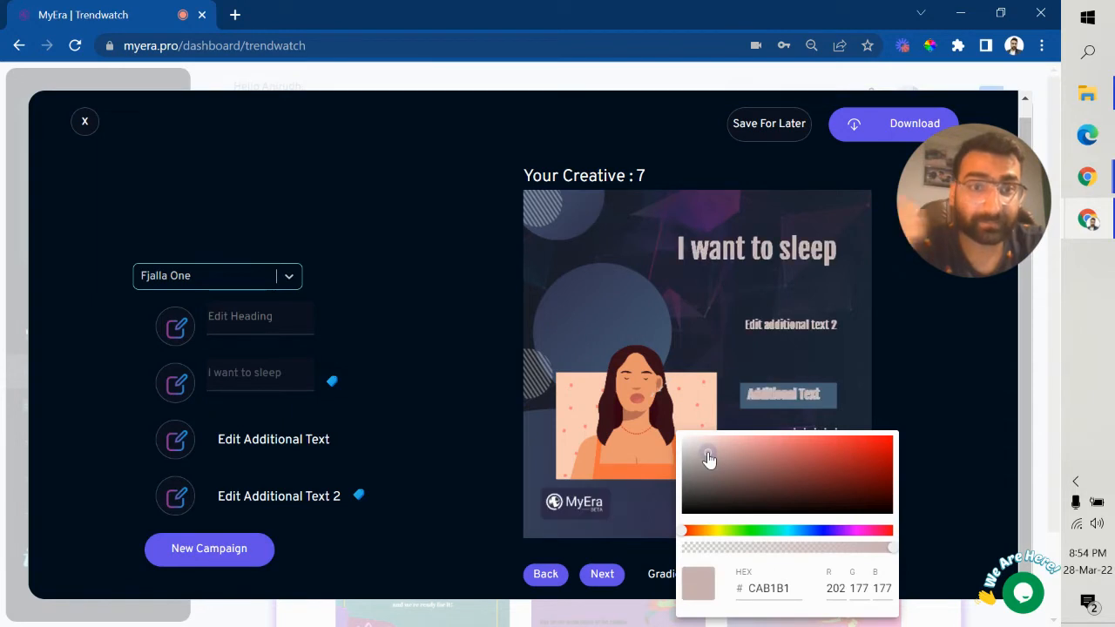
{"action": "left_click", "coordinate": [537, 378]}
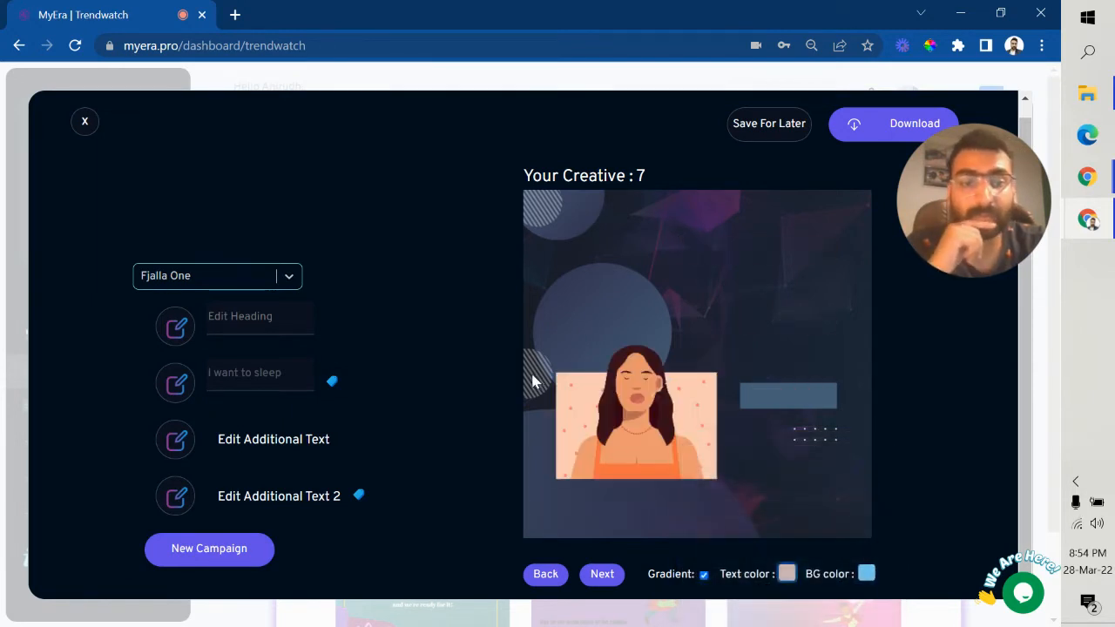
{"action": "left_click", "coordinate": [602, 574]}
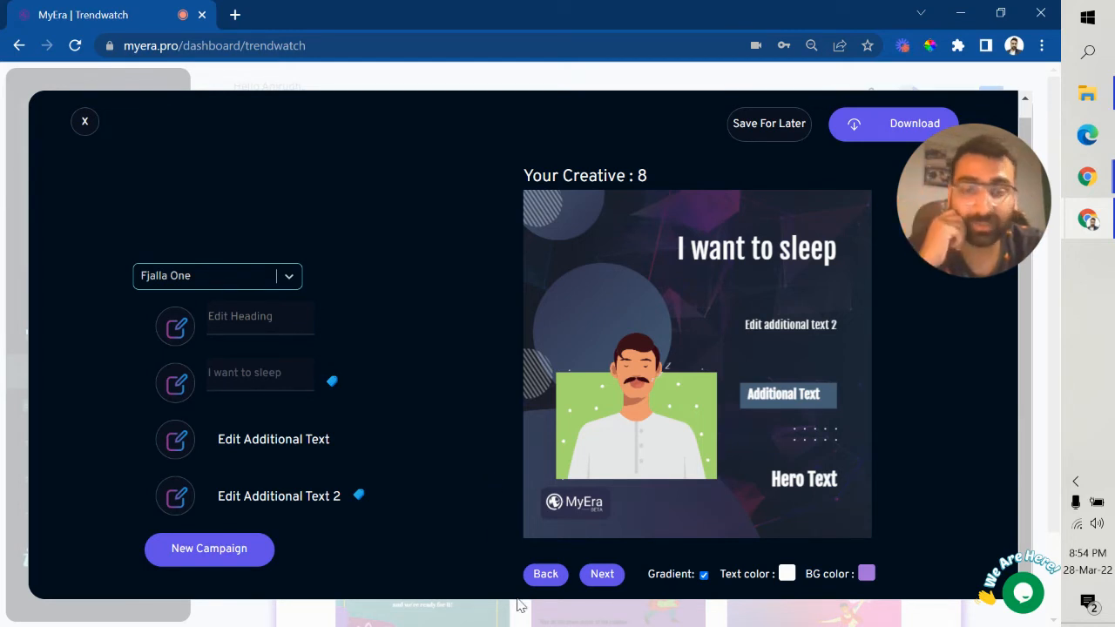
{"action": "left_click", "coordinate": [600, 576]}
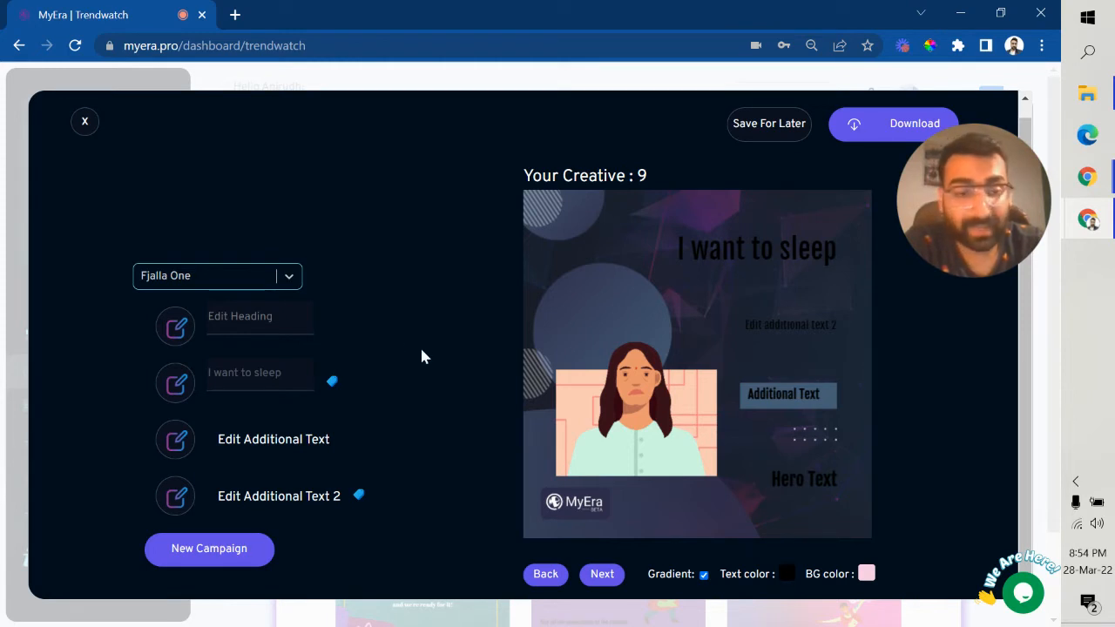
Step: Make Creative 9's text white and clear the Hero Text heading
{"action": "left_click", "coordinate": [786, 572]}
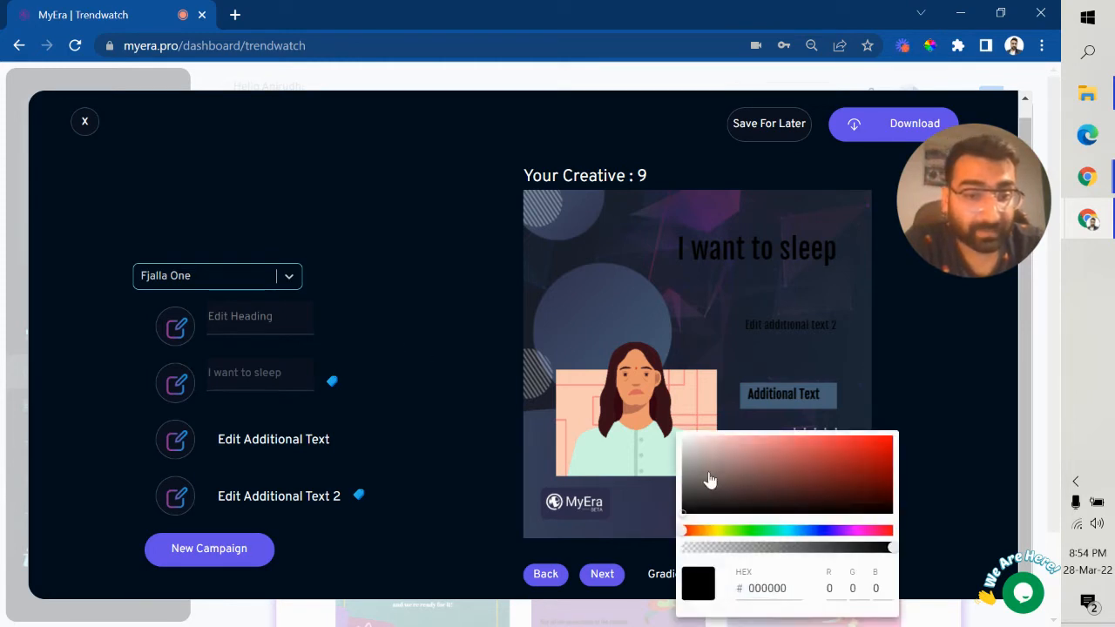
{"action": "left_click", "coordinate": [681, 443]}
{"action": "left_click", "coordinate": [355, 362]}
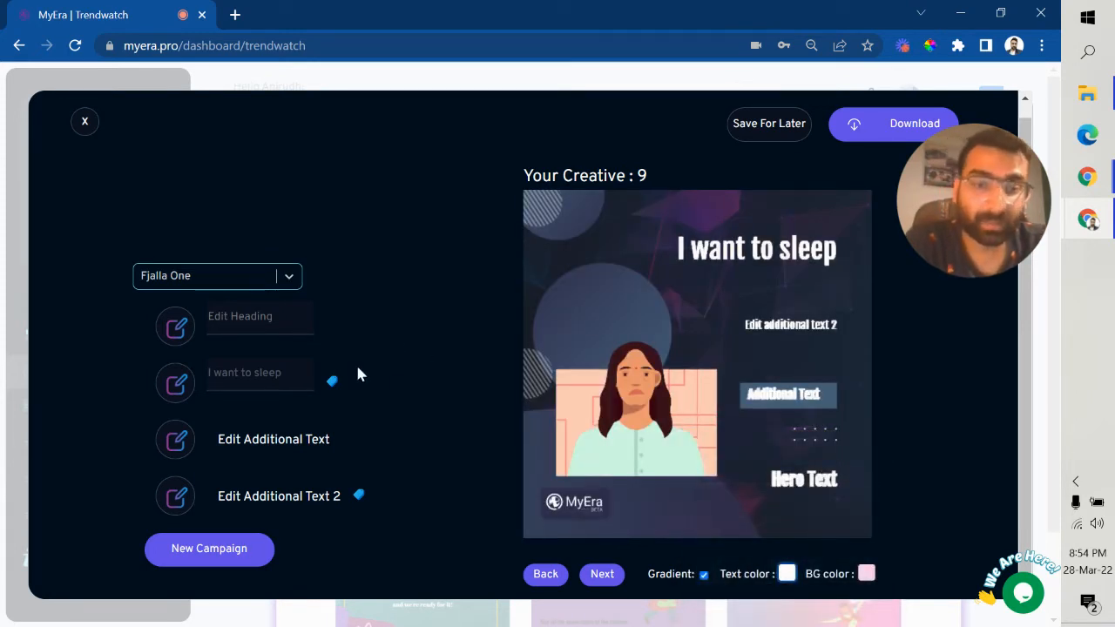
{"action": "left_click", "coordinate": [299, 322]}
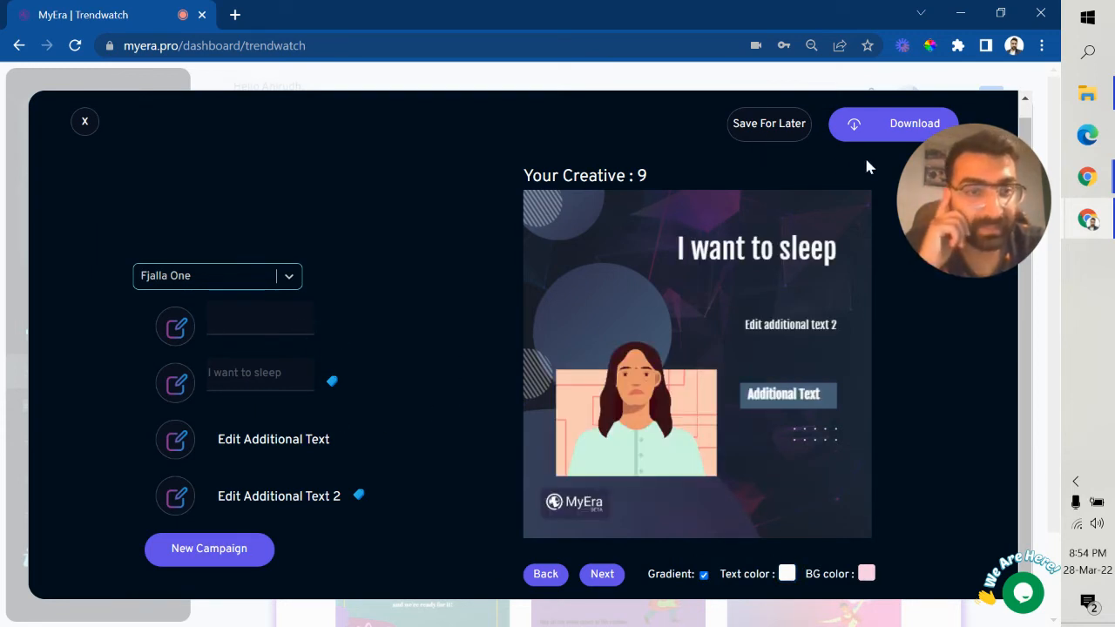
{"action": "left_click_drag", "start_coordinate": [931, 201], "coordinate": [251, 160]}
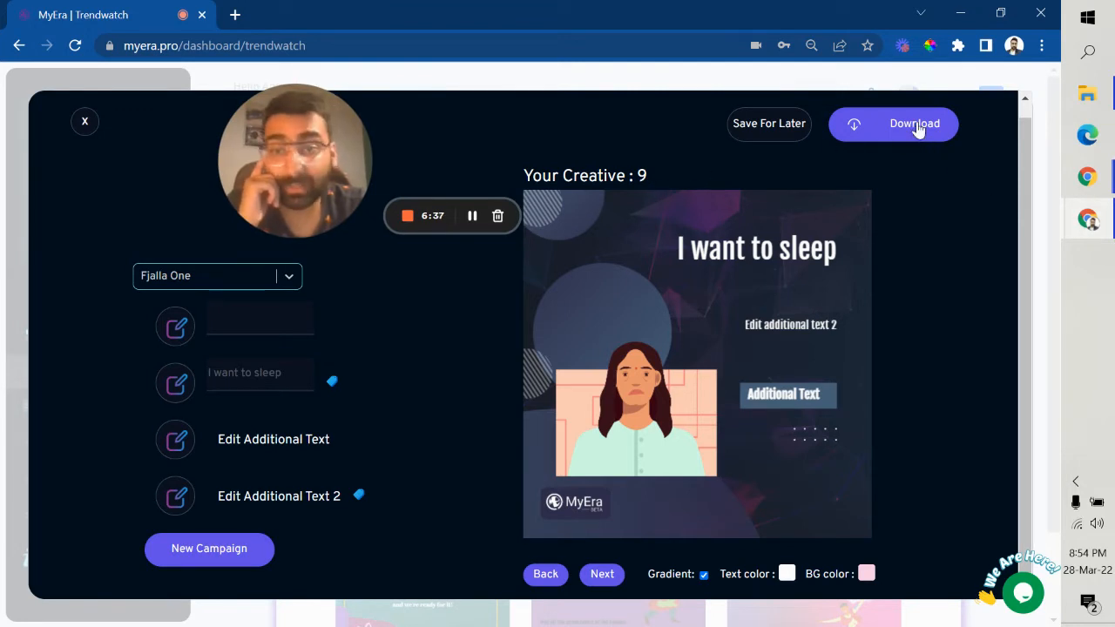
Step: Save the 'I want to sleep' creative for later and find it at the bottom of Saved Creatives
{"action": "left_click", "coordinate": [783, 136]}
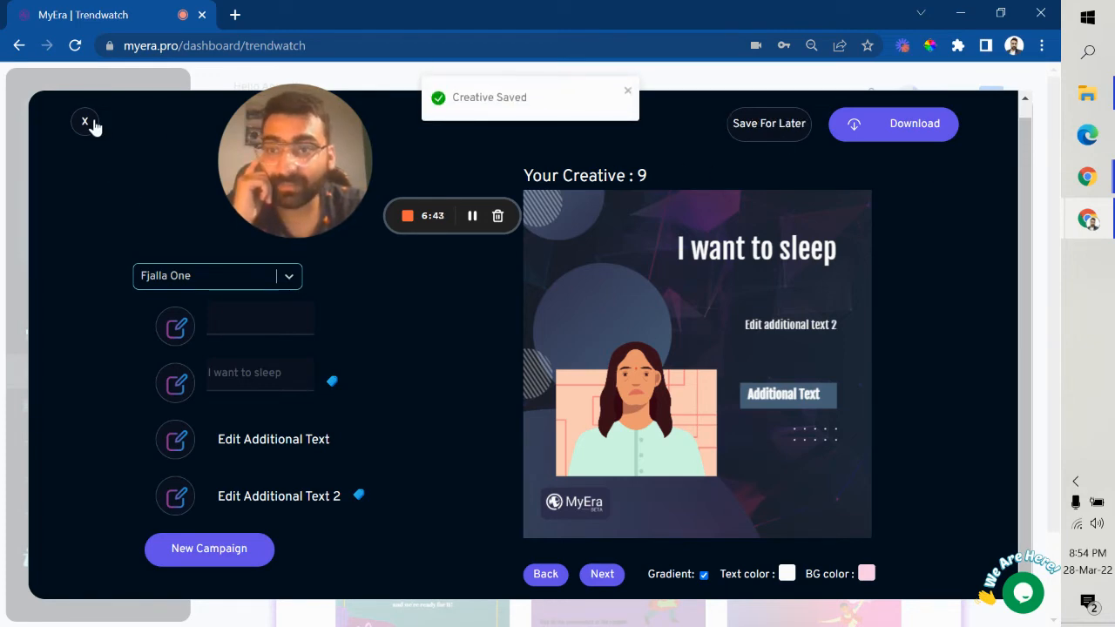
{"action": "left_click", "coordinate": [87, 121]}
{"action": "left_click_drag", "start_coordinate": [283, 176], "coordinate": [965, 202]}
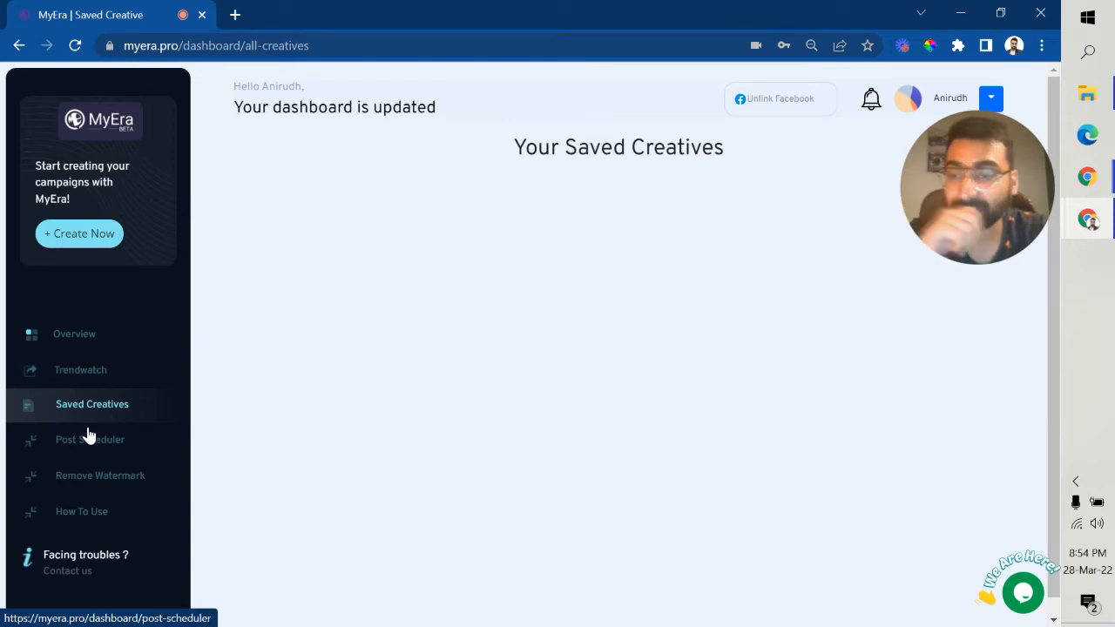
{"action": "scroll", "coordinate": [526, 352], "scroll_direction": "down", "scroll_amount": 10}
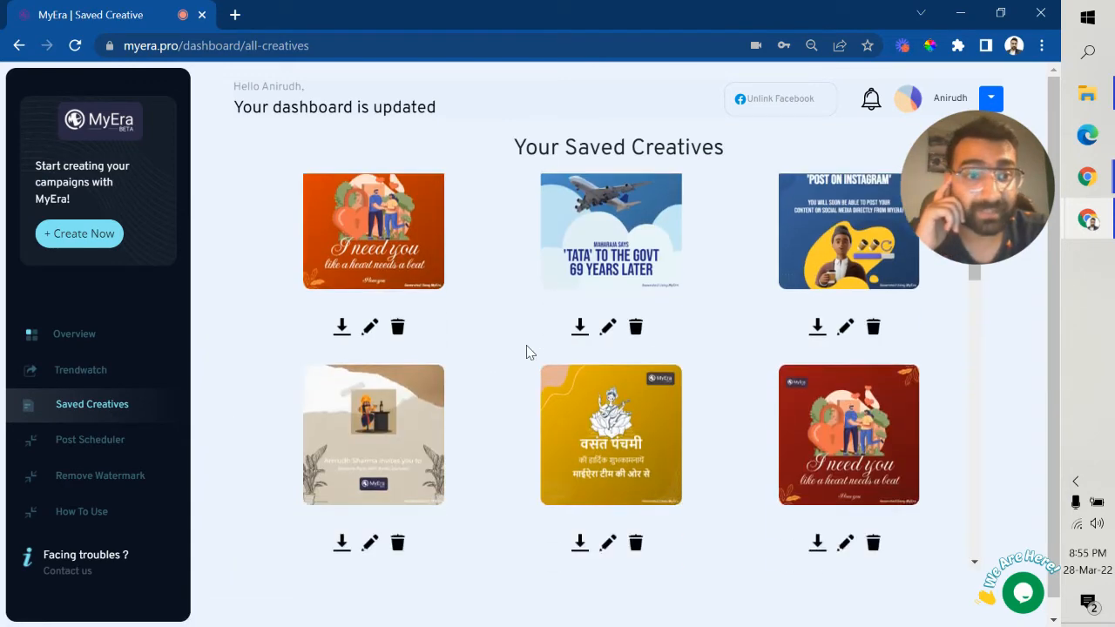
{"action": "scroll", "coordinate": [527, 352], "scroll_direction": "down", "scroll_amount": 10}
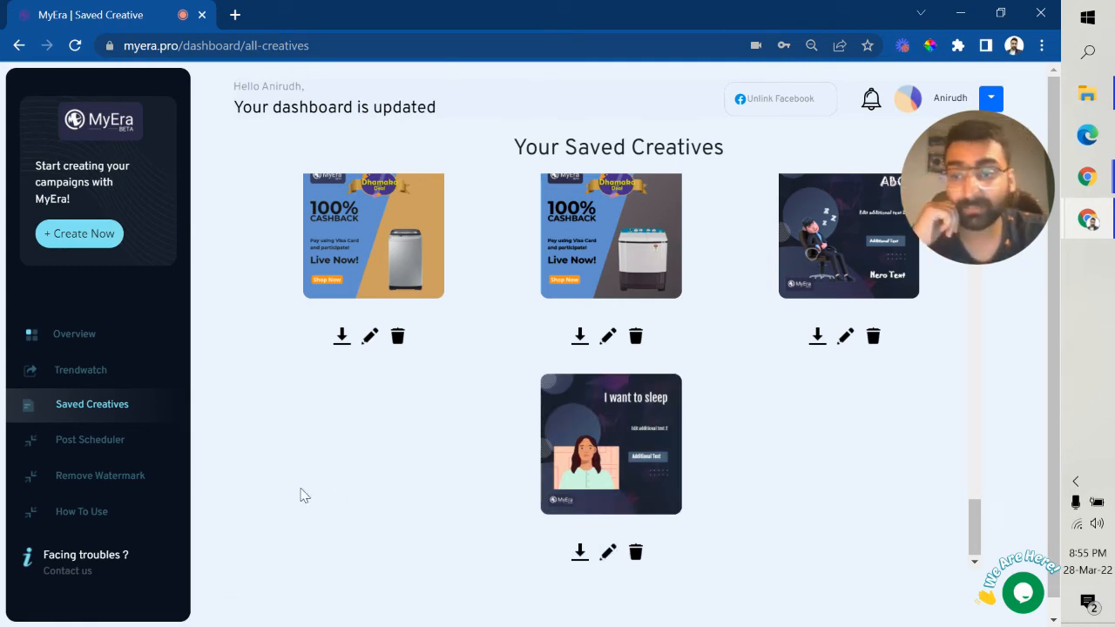
Step: Open the scheduled-posts calendar and start a new post
{"action": "left_click", "coordinate": [77, 450]}
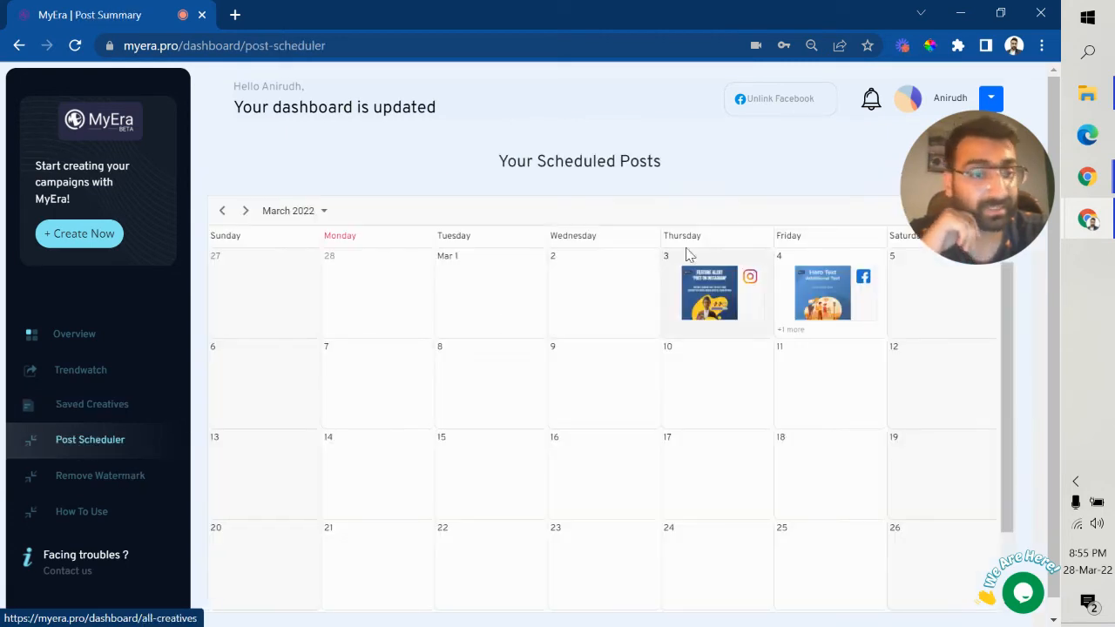
{"action": "left_click_drag", "start_coordinate": [952, 191], "coordinate": [310, 195]}
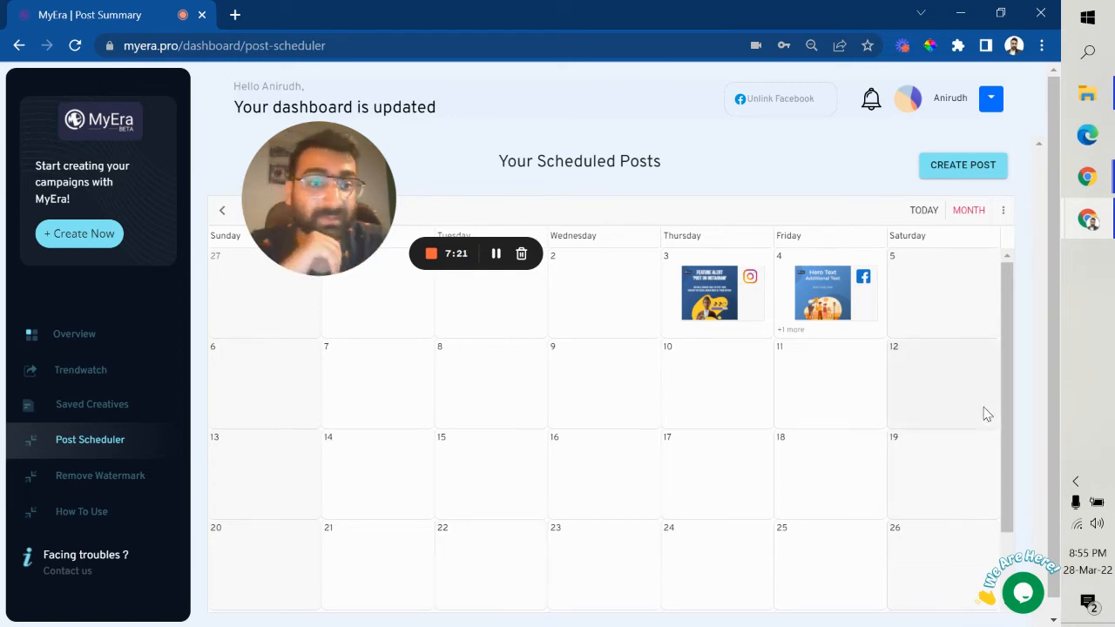
{"action": "left_click", "coordinate": [960, 182]}
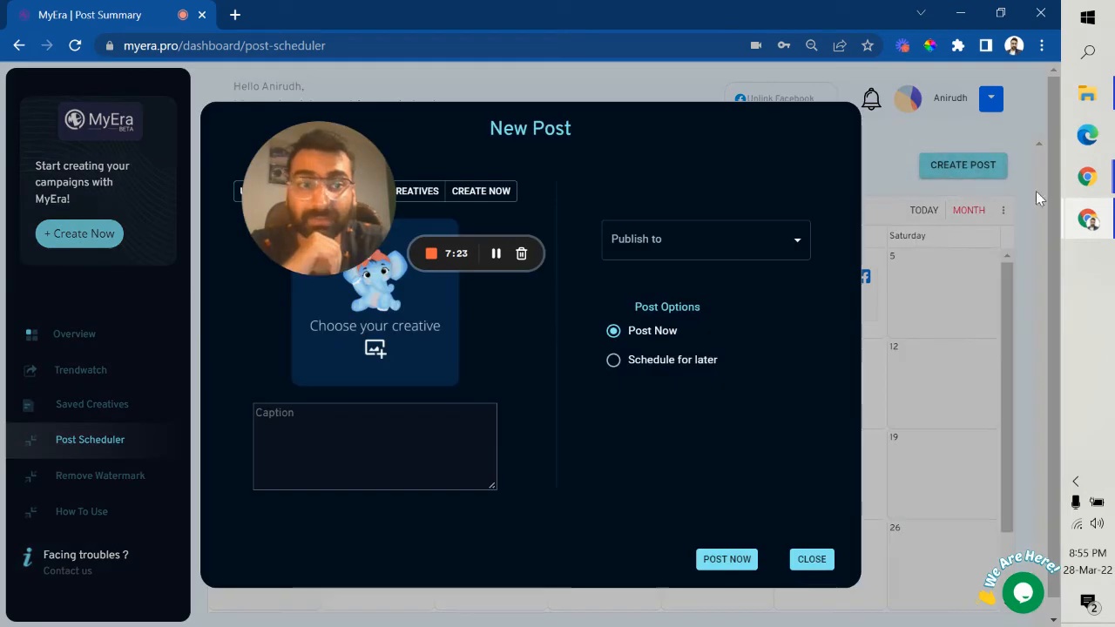
{"action": "left_click_drag", "start_coordinate": [344, 223], "coordinate": [928, 223]}
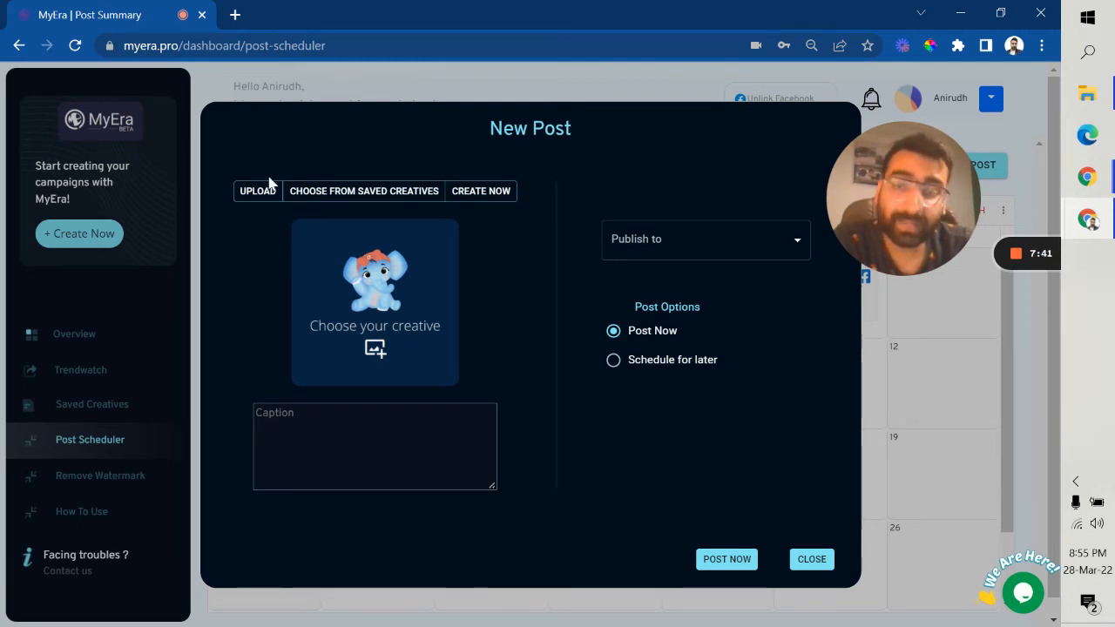
Step: Pick the saved 'I want to sleep' creative as the post's image
{"action": "left_click", "coordinate": [330, 205]}
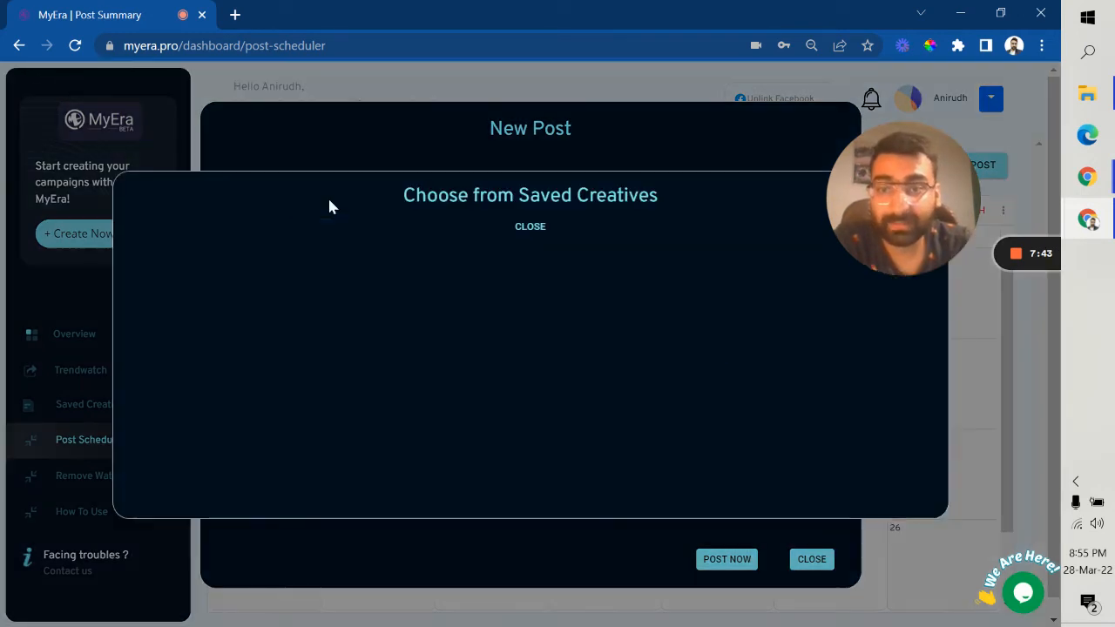
{"action": "scroll", "coordinate": [440, 381], "scroll_direction": "down", "scroll_amount": 1}
{"action": "scroll", "coordinate": [440, 380], "scroll_direction": "down", "scroll_amount": 10}
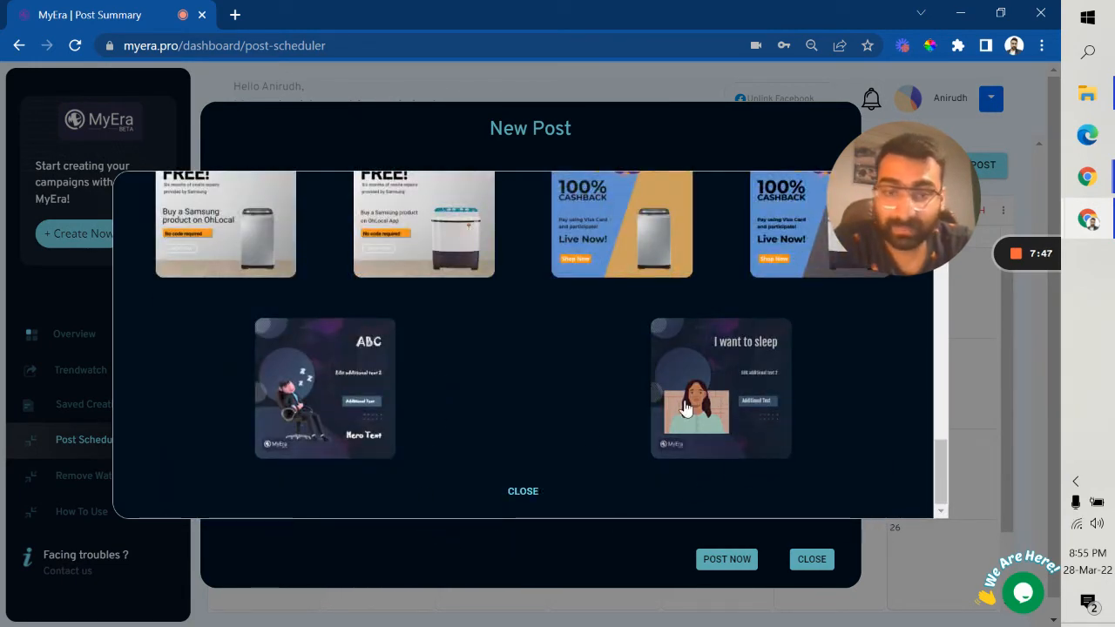
{"action": "left_click", "coordinate": [725, 394]}
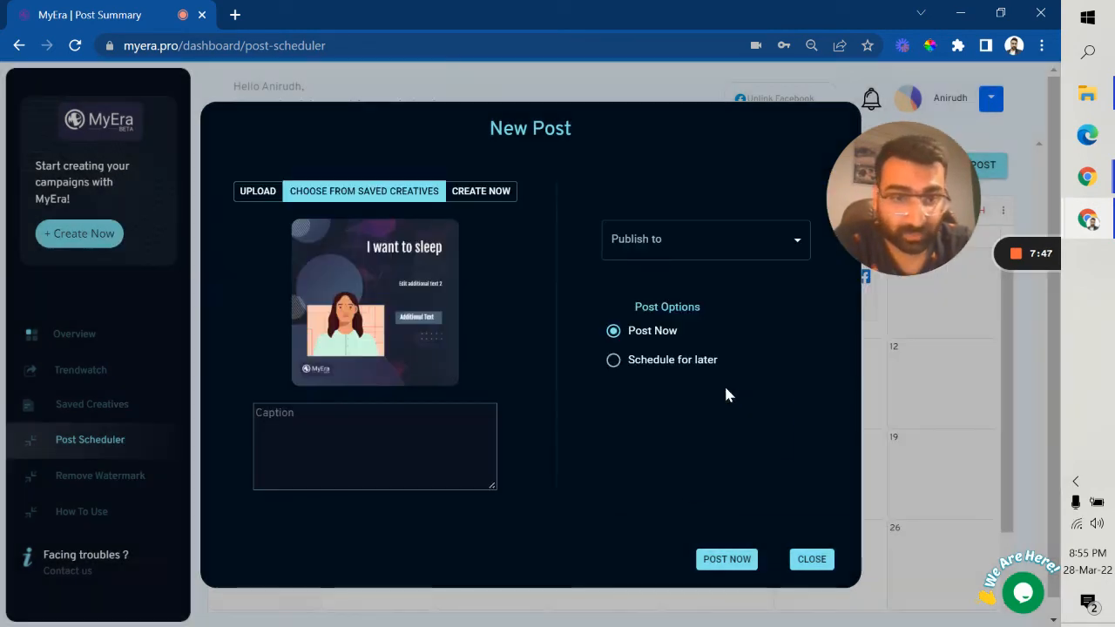
Step: Caption the post 'kjfbvdbh #hashtag' and publish it to Instagram and the MyEra Facebook page
{"action": "left_click", "coordinate": [340, 428]}
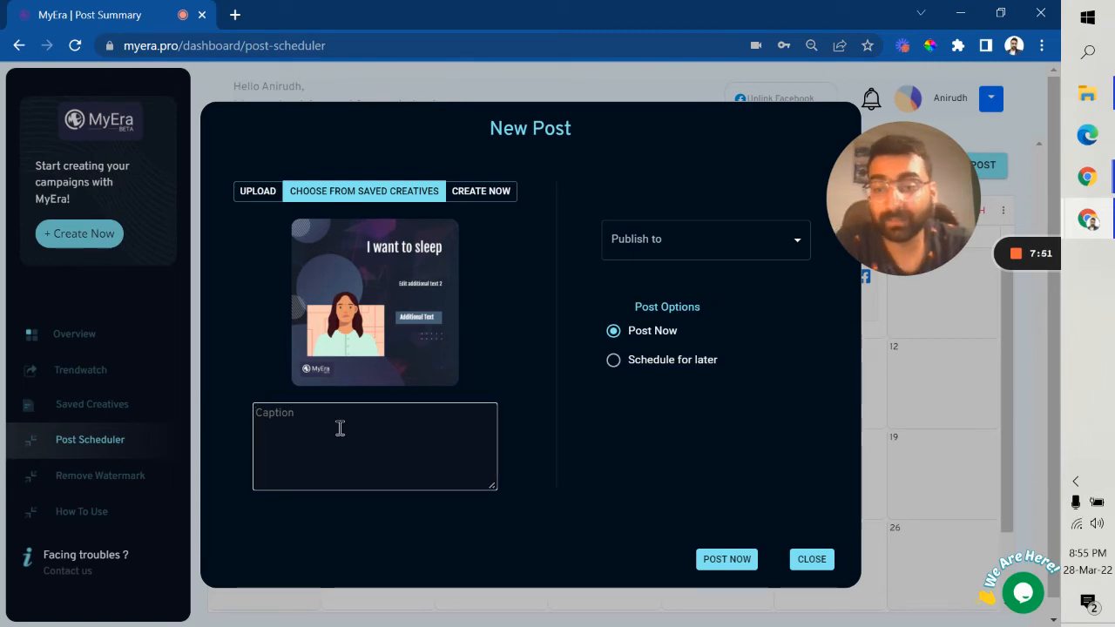
{"action": "type", "text": "kjfbvdbh"}
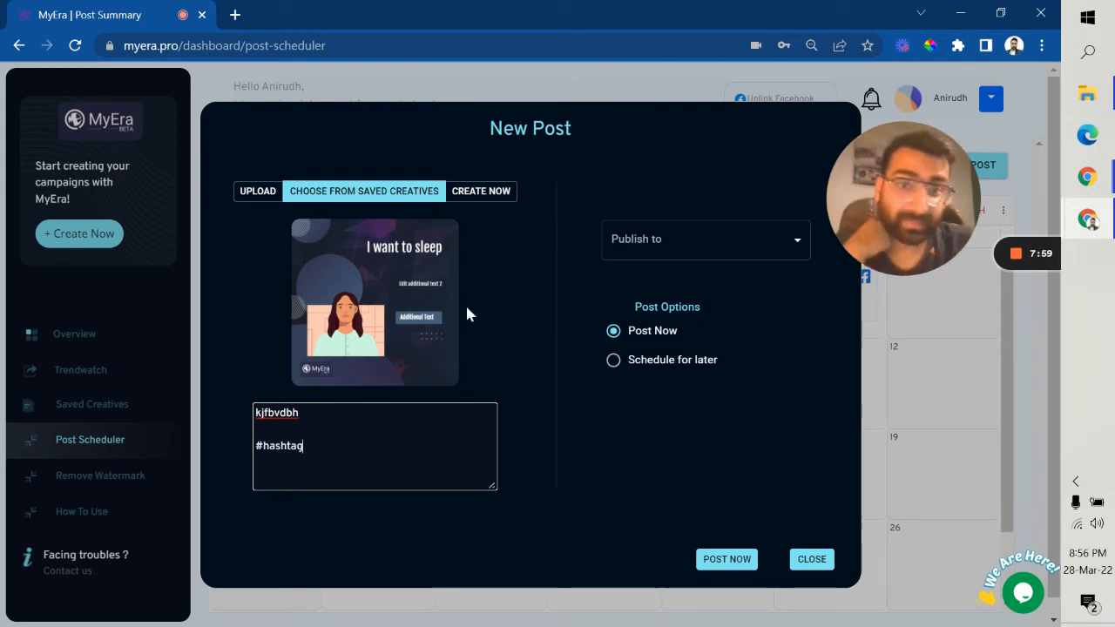
{"action": "left_click", "coordinate": [726, 254]}
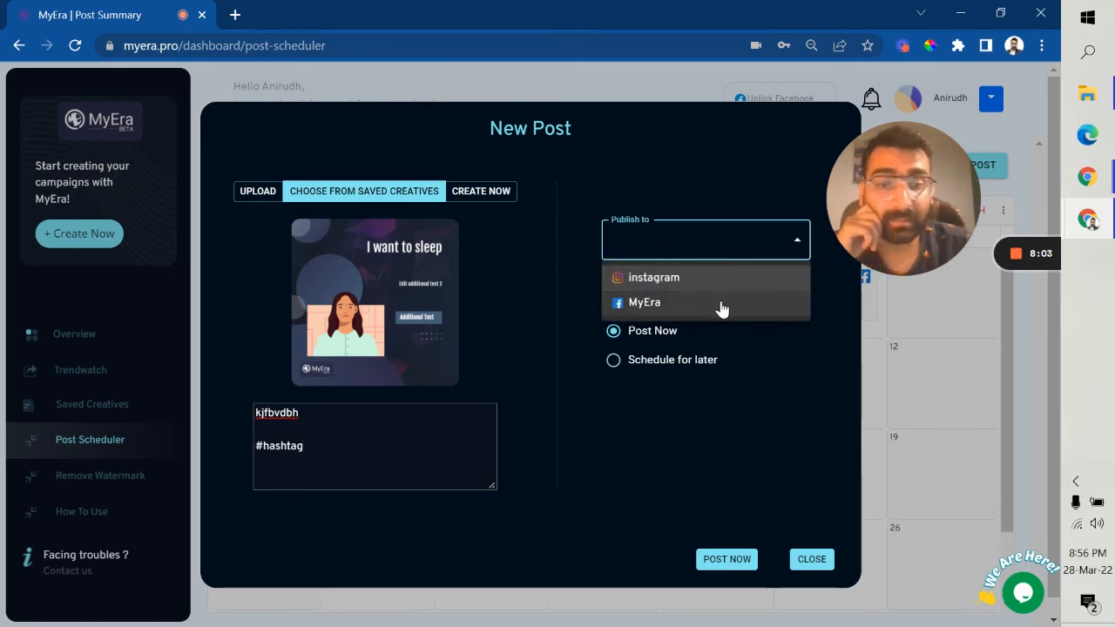
{"action": "left_click", "coordinate": [655, 277]}
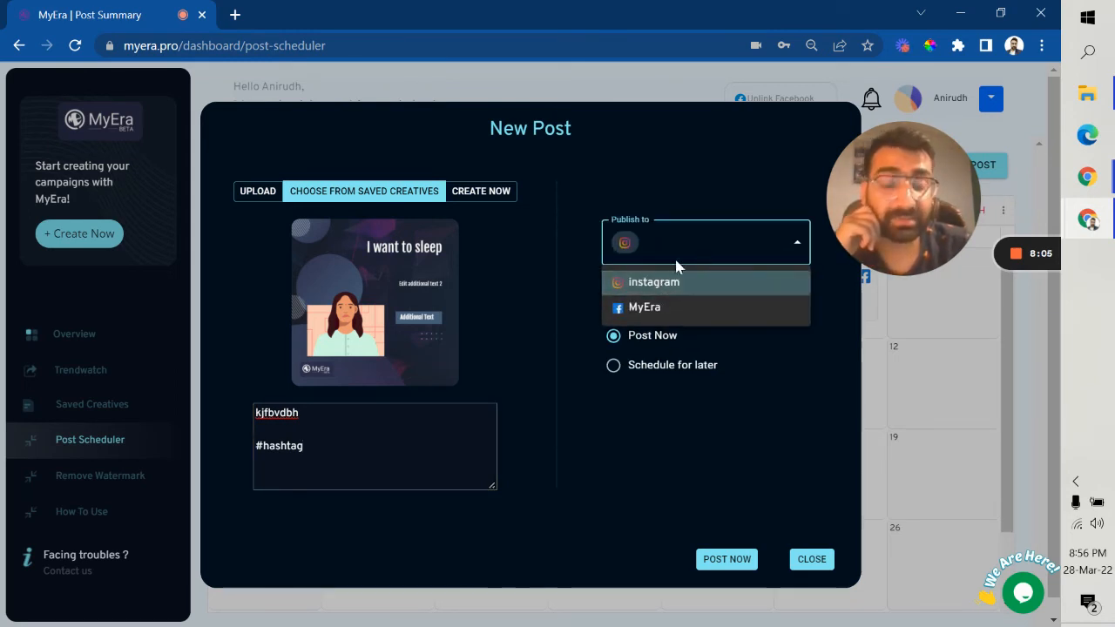
{"action": "left_click", "coordinate": [676, 305]}
{"action": "left_click", "coordinate": [794, 417]}
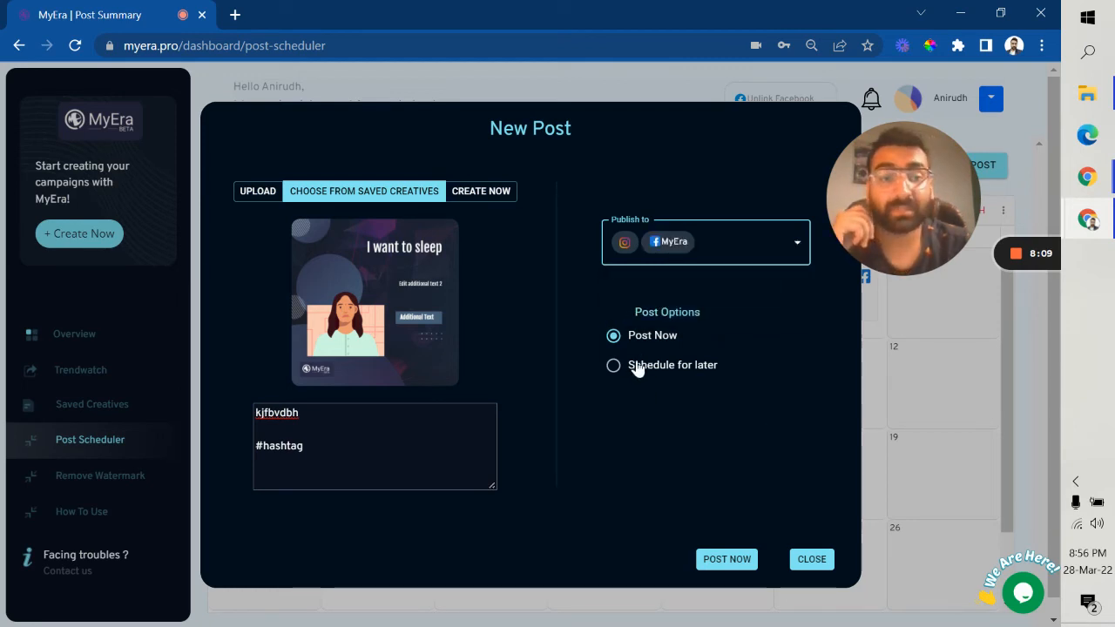
{"action": "left_click", "coordinate": [716, 564]}
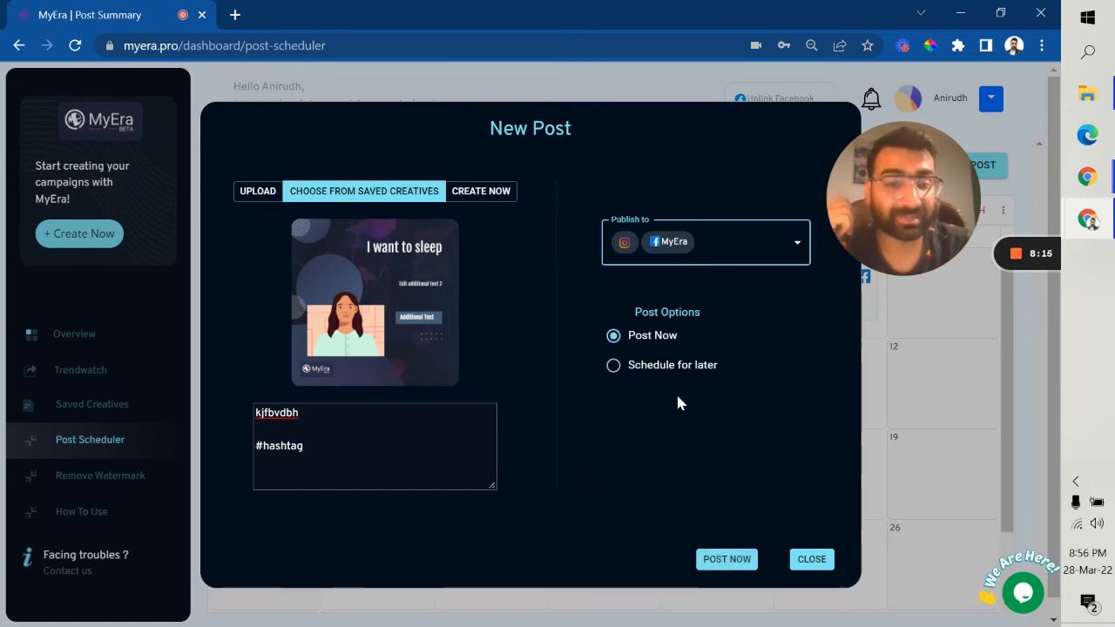
Step: Schedule the post for 03/31/2022 at 06:15 pm and close the New Post window
{"action": "left_click", "coordinate": [639, 369]}
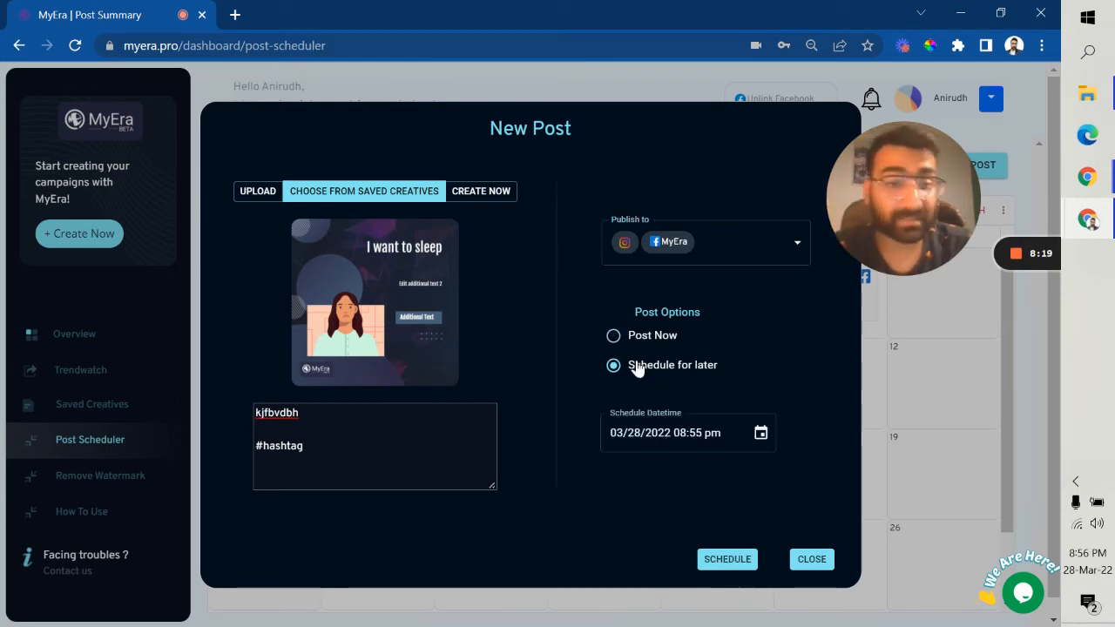
{"action": "left_click", "coordinate": [758, 435]}
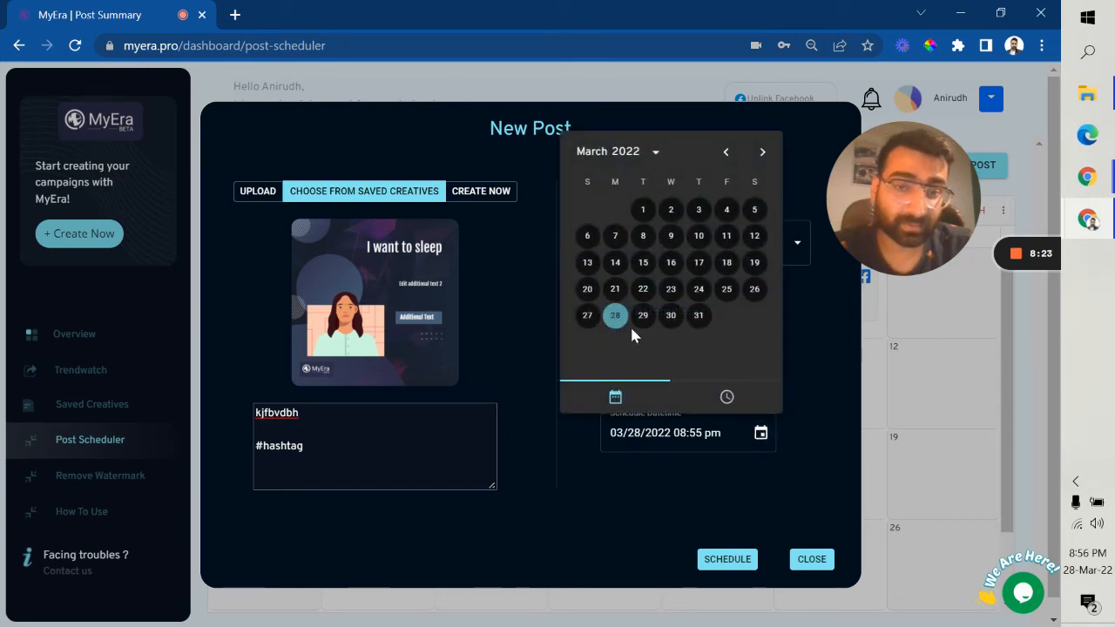
{"action": "left_click", "coordinate": [698, 316]}
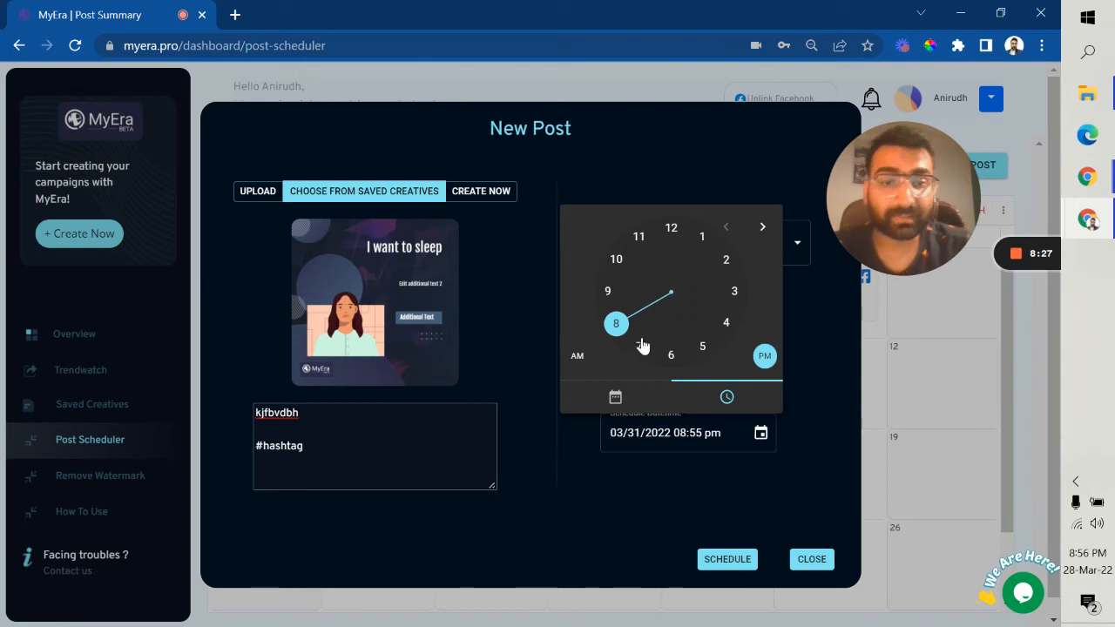
{"action": "left_click", "coordinate": [673, 355]}
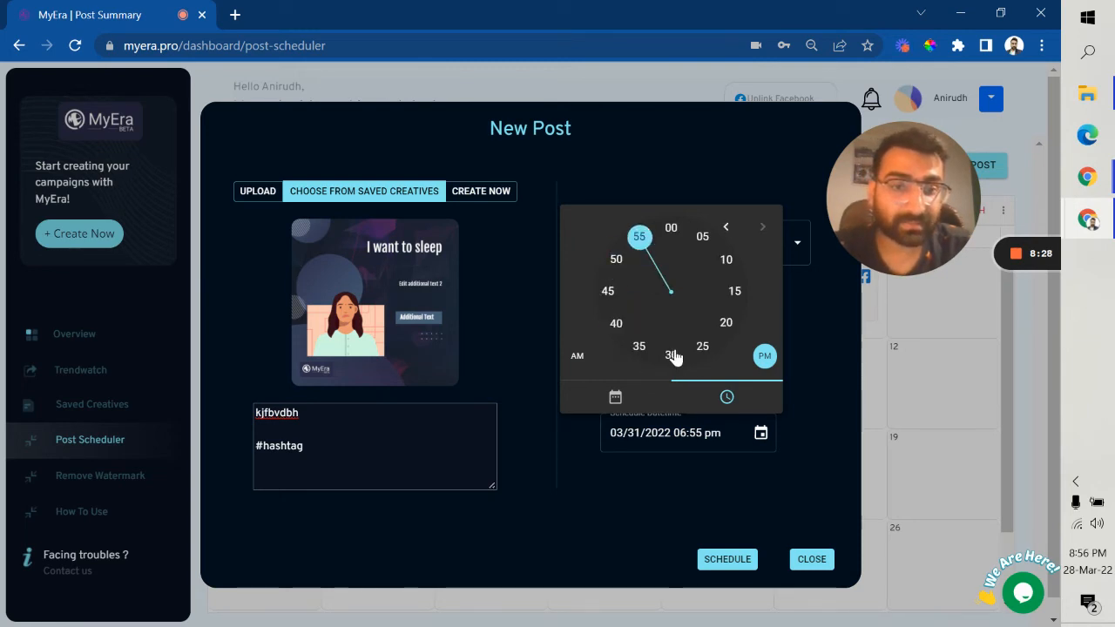
{"action": "left_click", "coordinate": [734, 290]}
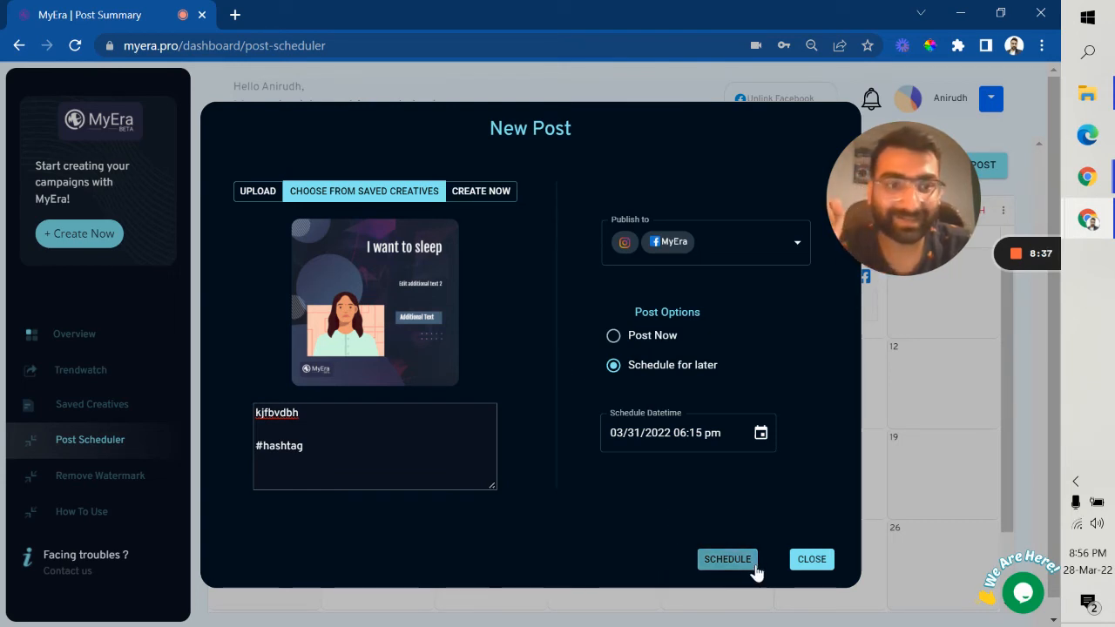
{"action": "left_click", "coordinate": [816, 561]}
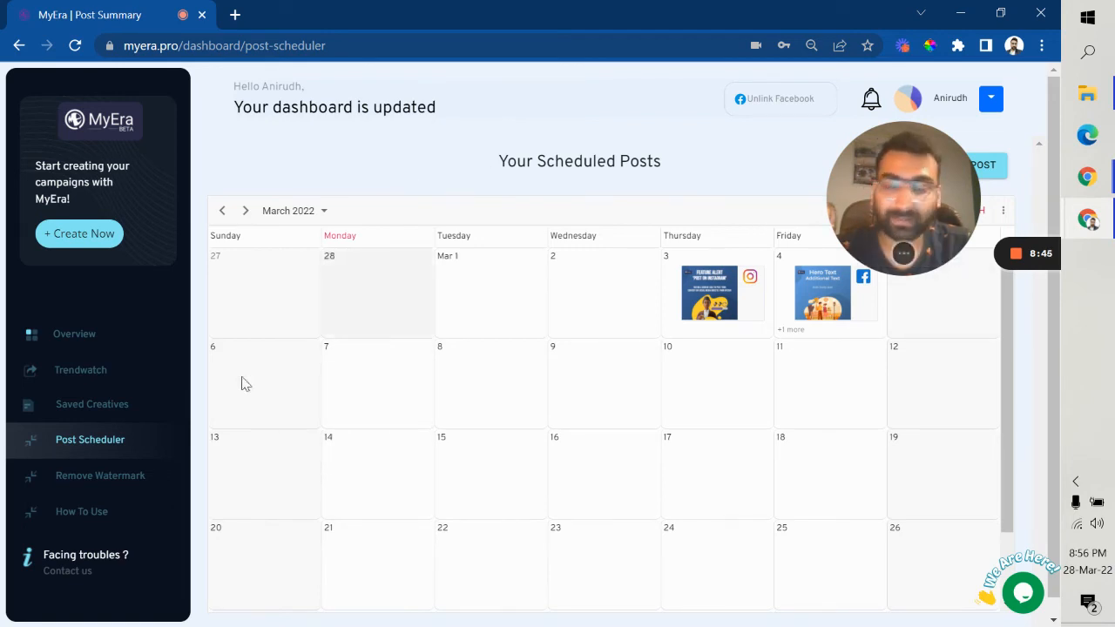
{"action": "left_click", "coordinate": [77, 348]}
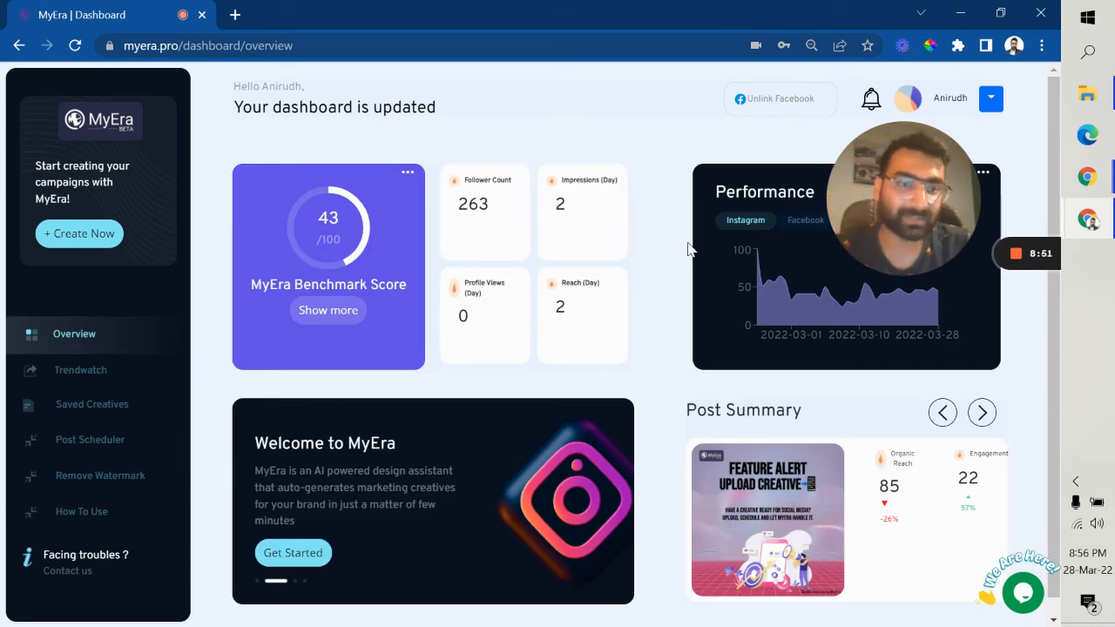
{"action": "left_click_drag", "start_coordinate": [1005, 206], "coordinate": [946, 203]}
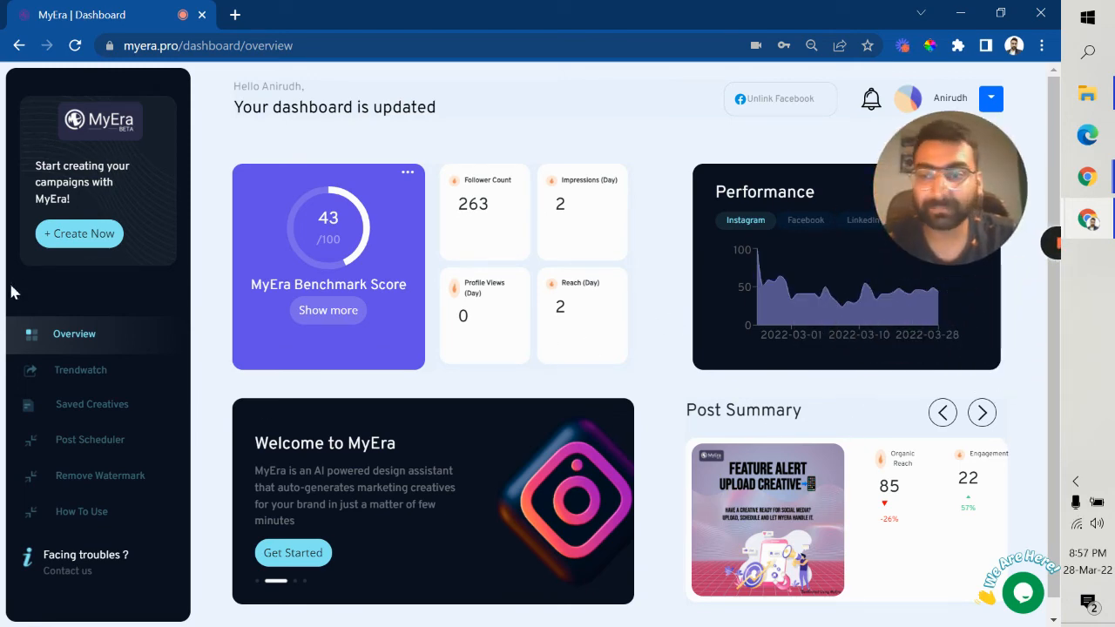
{"action": "left_click", "coordinate": [39, 370]}
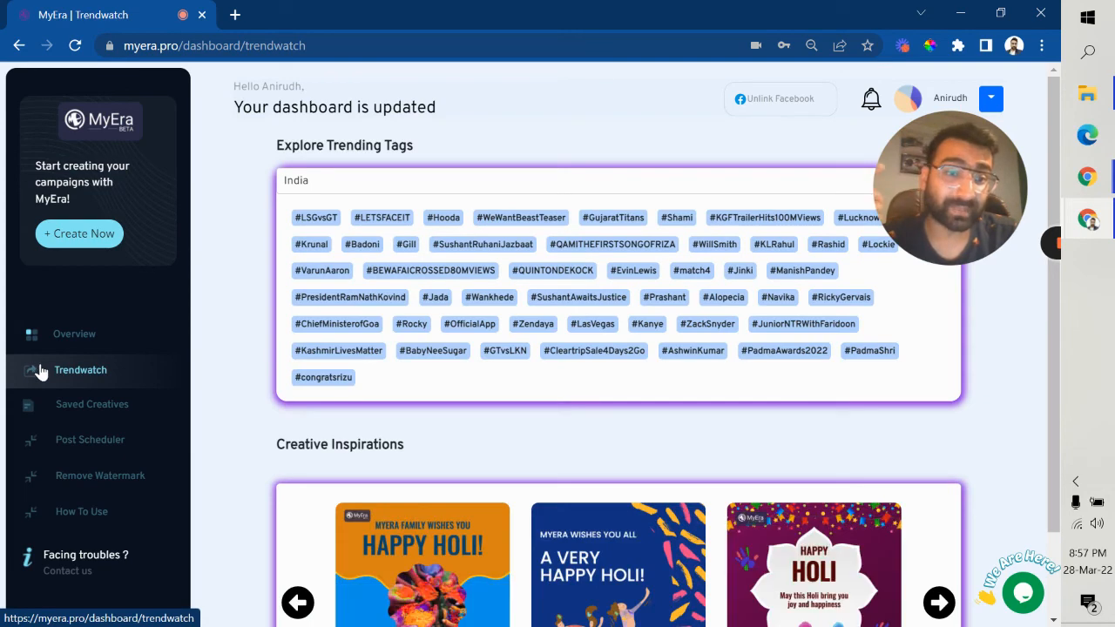
{"action": "scroll", "coordinate": [357, 317], "scroll_direction": "down", "scroll_amount": 1}
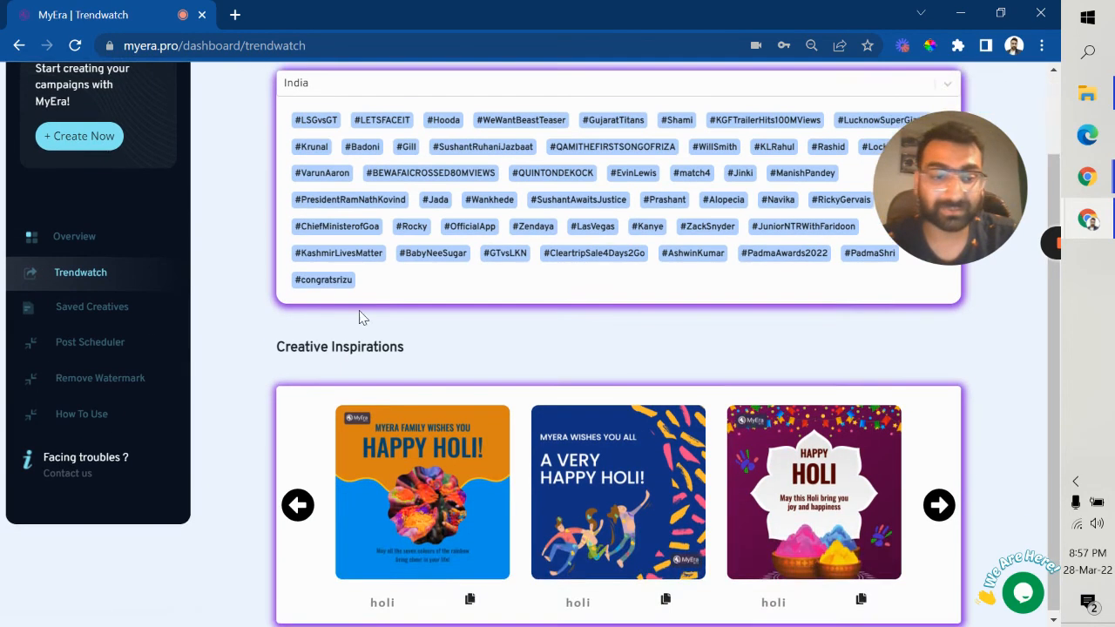
{"action": "scroll", "coordinate": [360, 320], "scroll_direction": "up", "scroll_amount": 1}
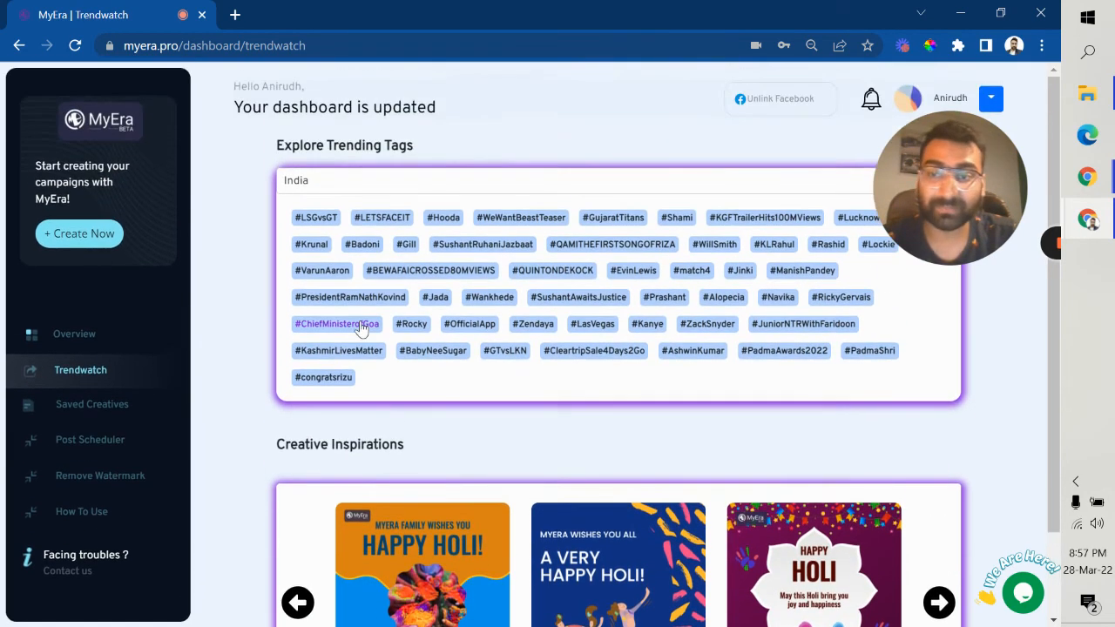
{"action": "left_click", "coordinate": [91, 410]}
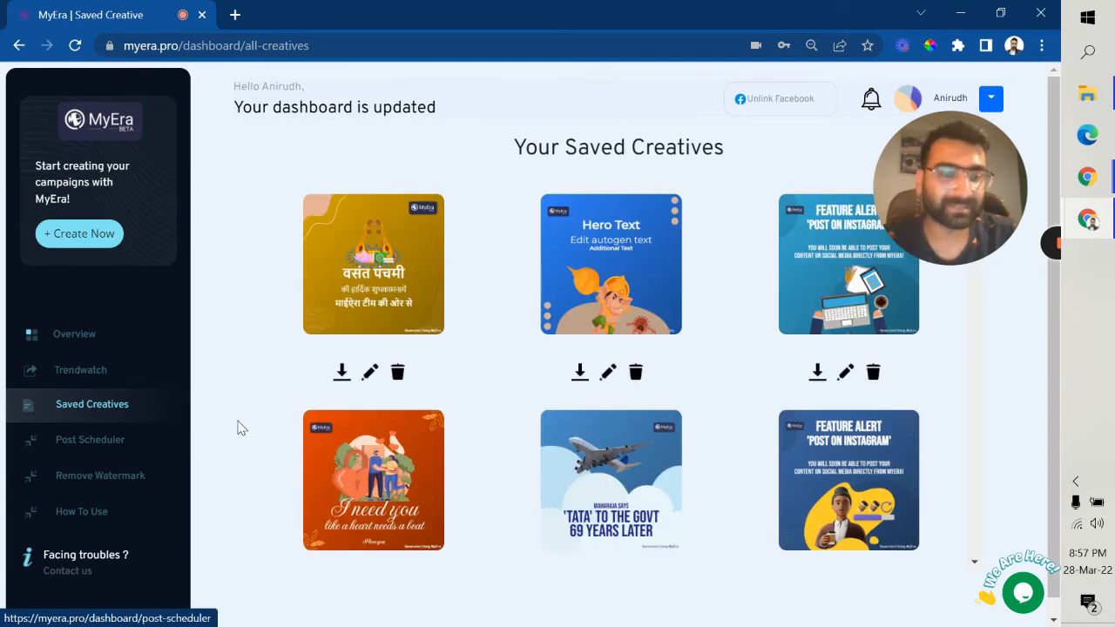
{"action": "scroll", "coordinate": [514, 376], "scroll_direction": "down", "scroll_amount": 2}
{"action": "scroll", "coordinate": [515, 375], "scroll_direction": "down", "scroll_amount": 20}
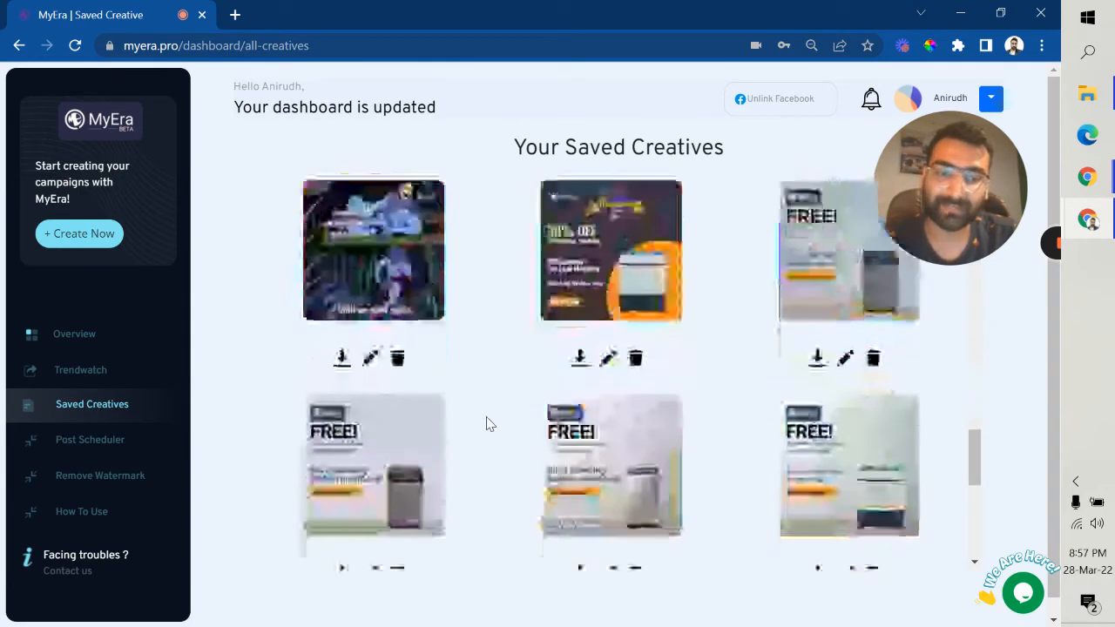
{"action": "left_click", "coordinate": [90, 453]}
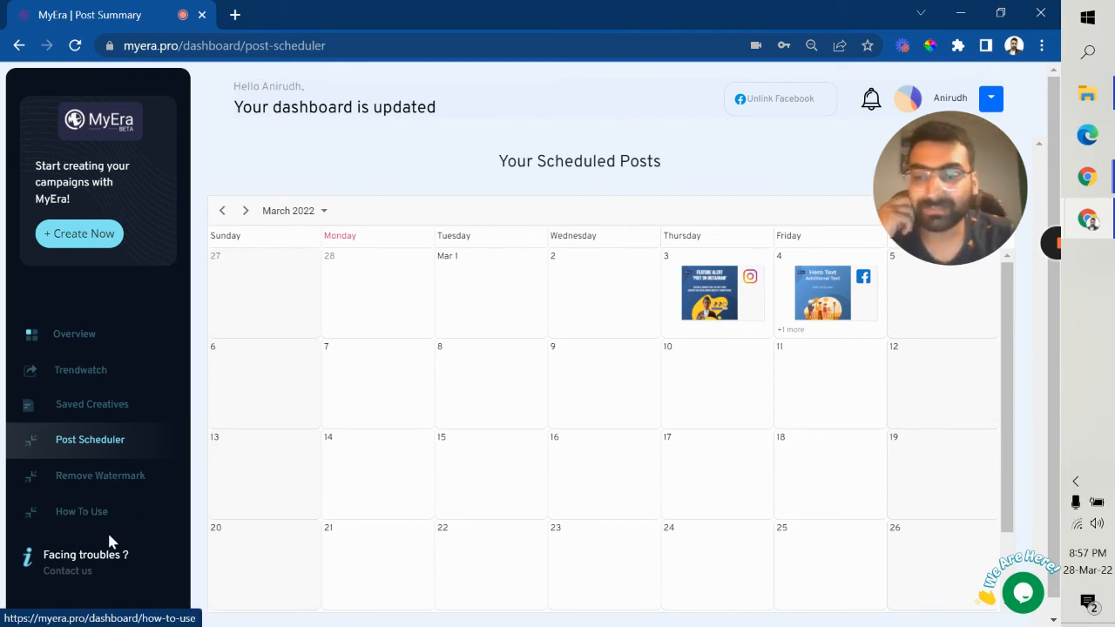
Step: Visit the How To Use page, then return to the Overview dashboard with the 43/100 benchmark
{"action": "left_click", "coordinate": [87, 514]}
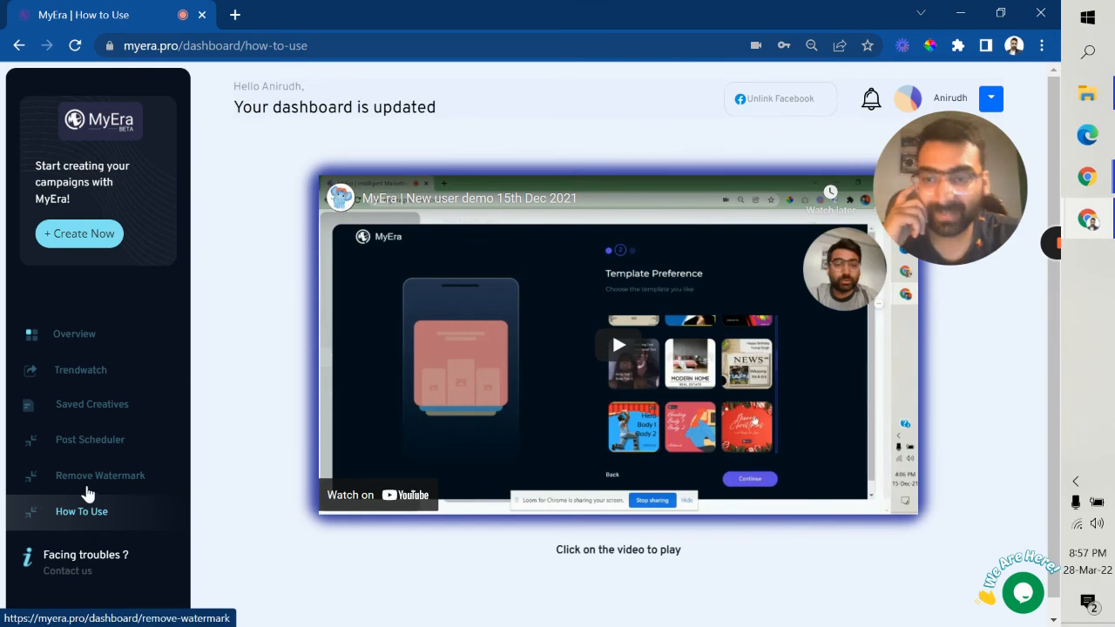
{"action": "left_click", "coordinate": [94, 338]}
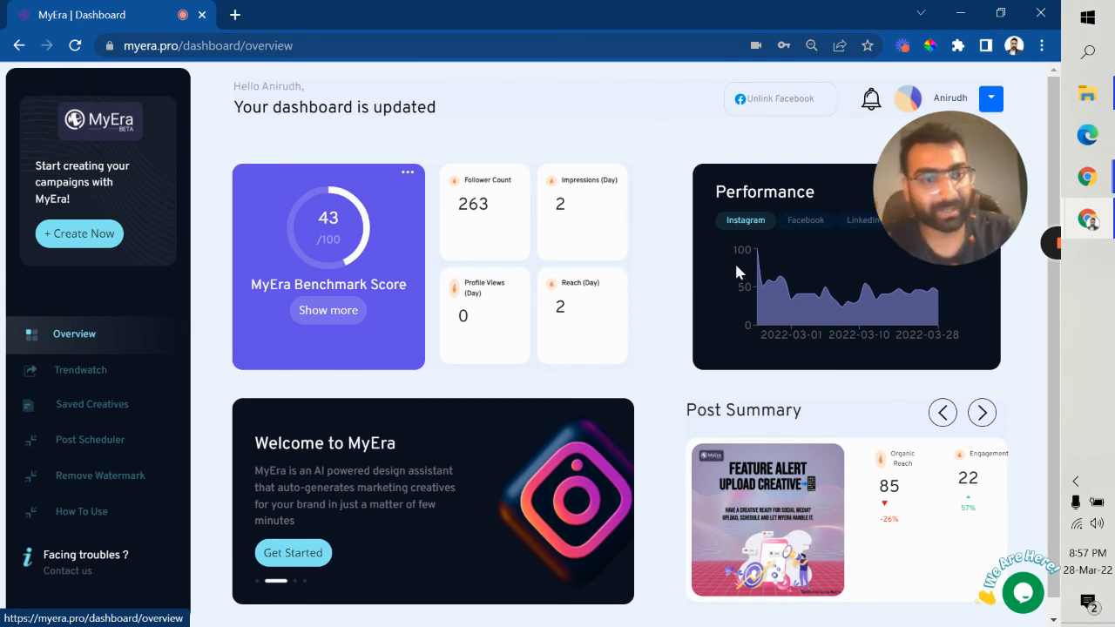
{"action": "left_click_drag", "start_coordinate": [946, 206], "coordinate": [522, 260]}
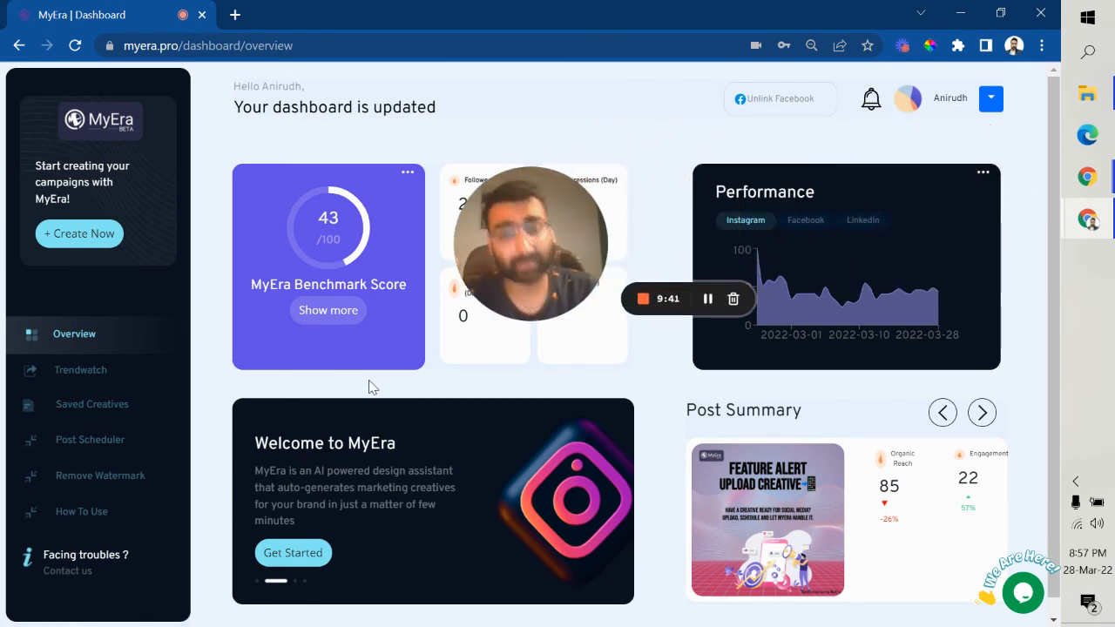